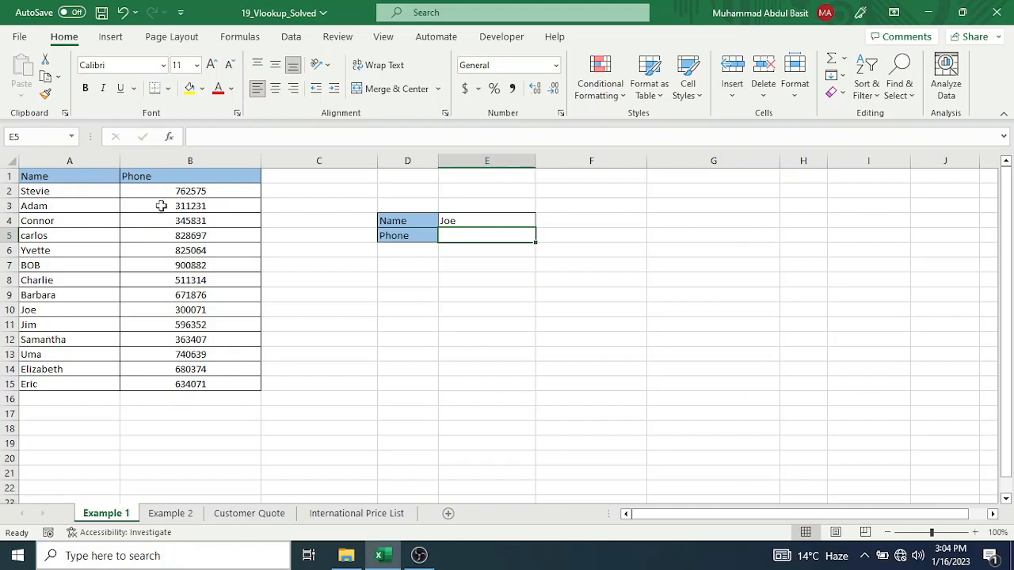
click(59, 190)
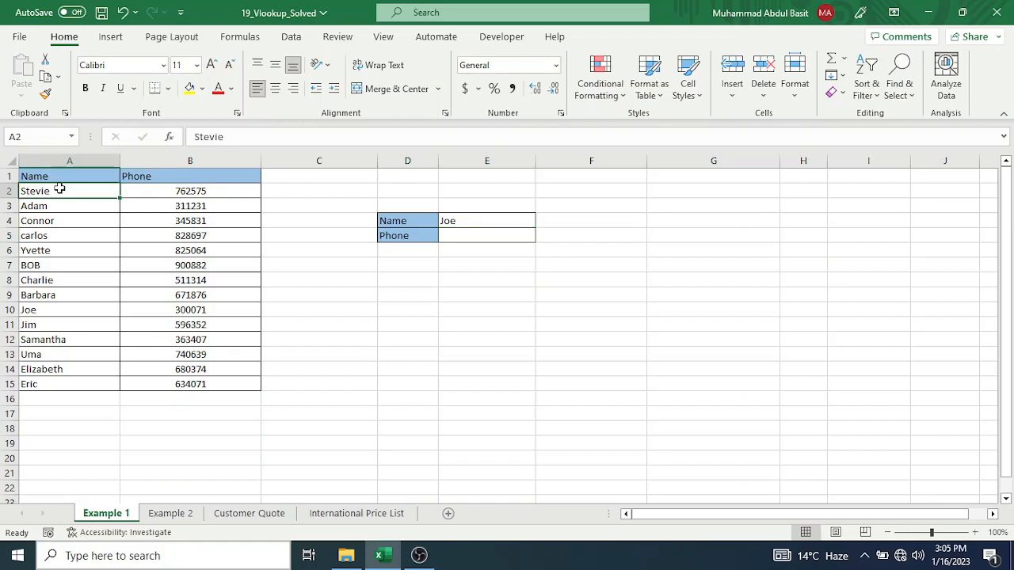
drag(60, 191, 65, 310)
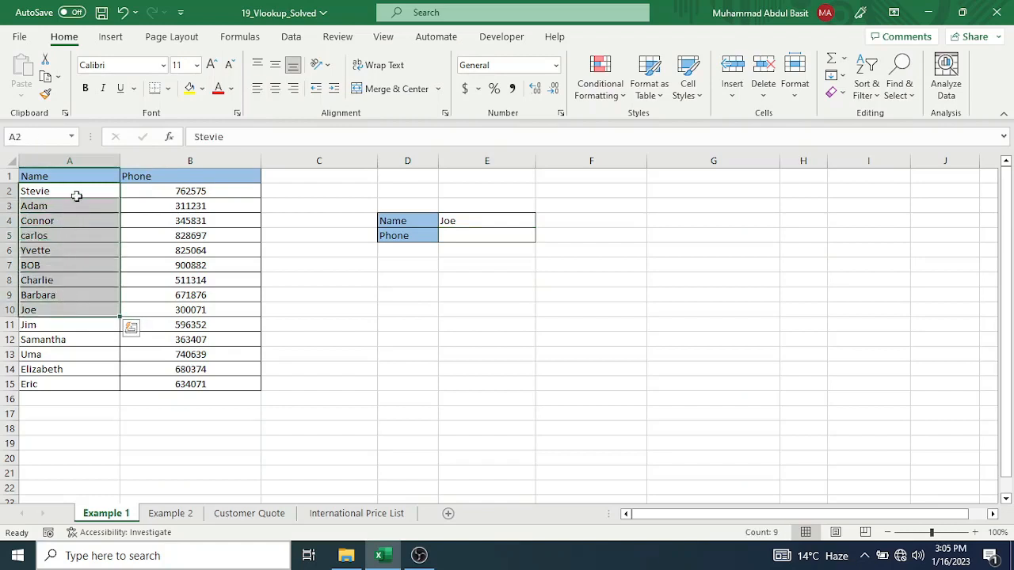
click(159, 188)
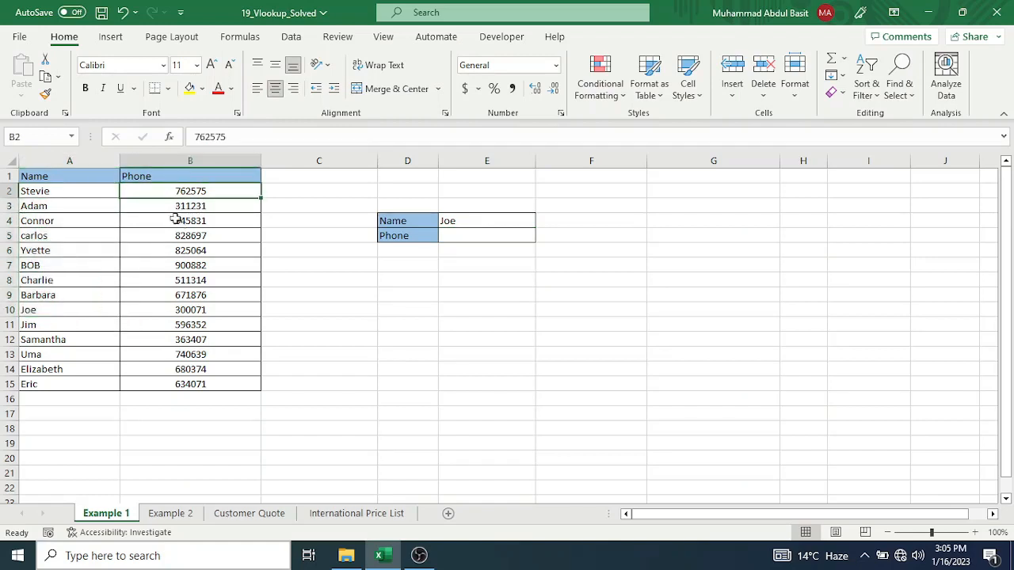
click(51, 193)
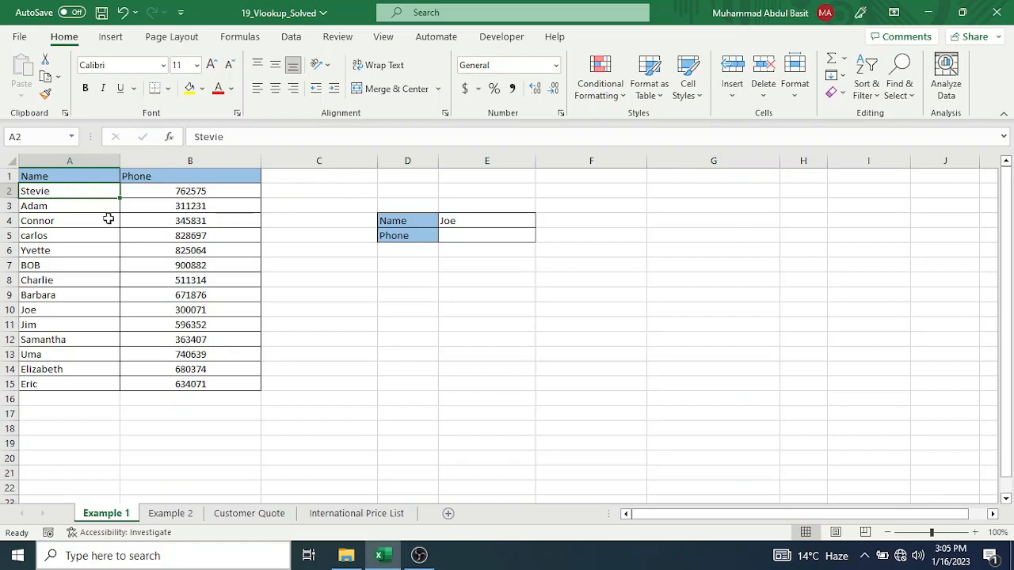
Set the Name lookup cell E4 to the person listed in row 9 of the table.
click(480, 218)
click(542, 224)
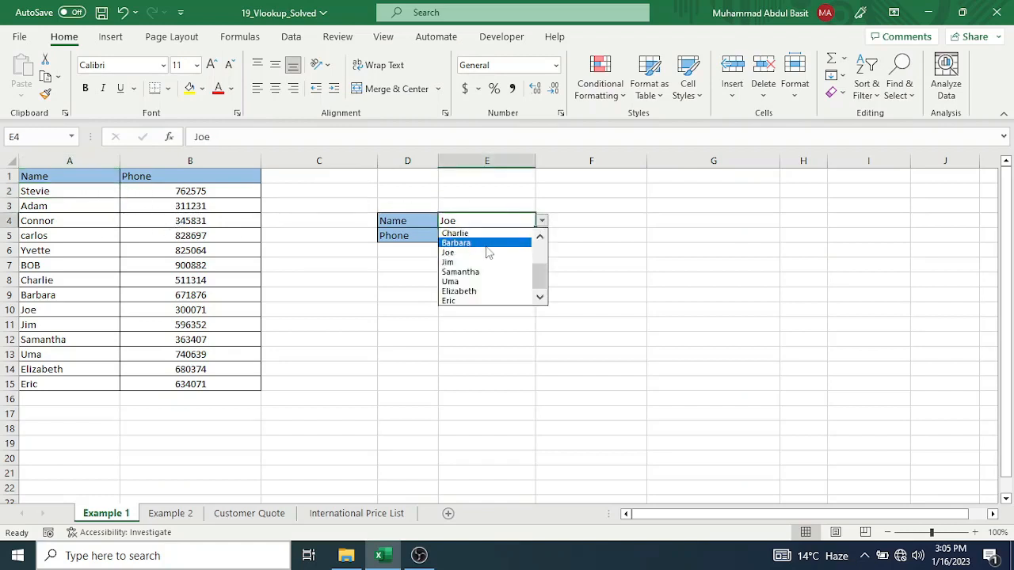
click(484, 245)
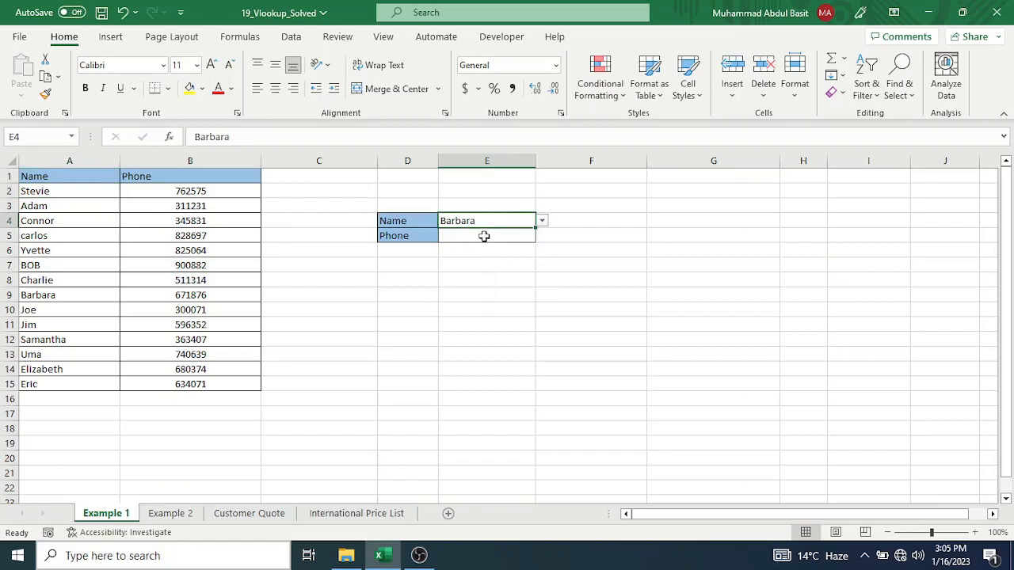
Start a VLOOKUP formula in E5 with E4 as the lookup value and A1:B15 as the table array.
click(484, 236)
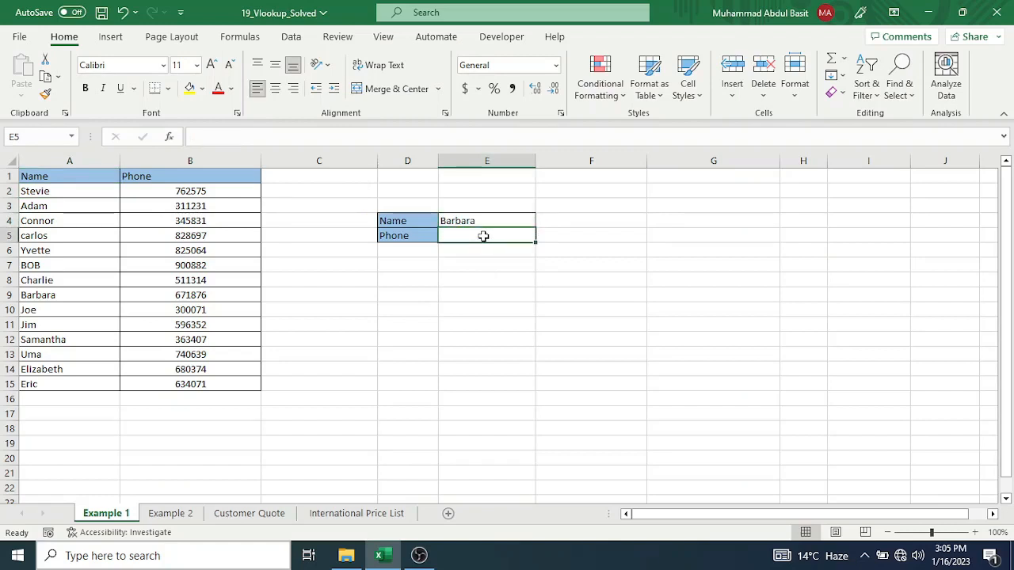
text(=)
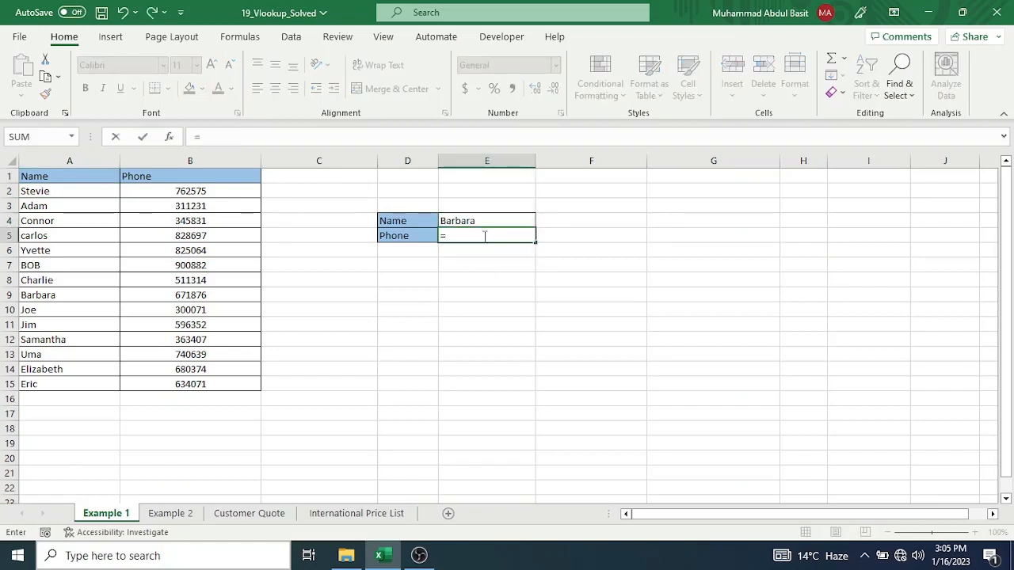
text(vloo)
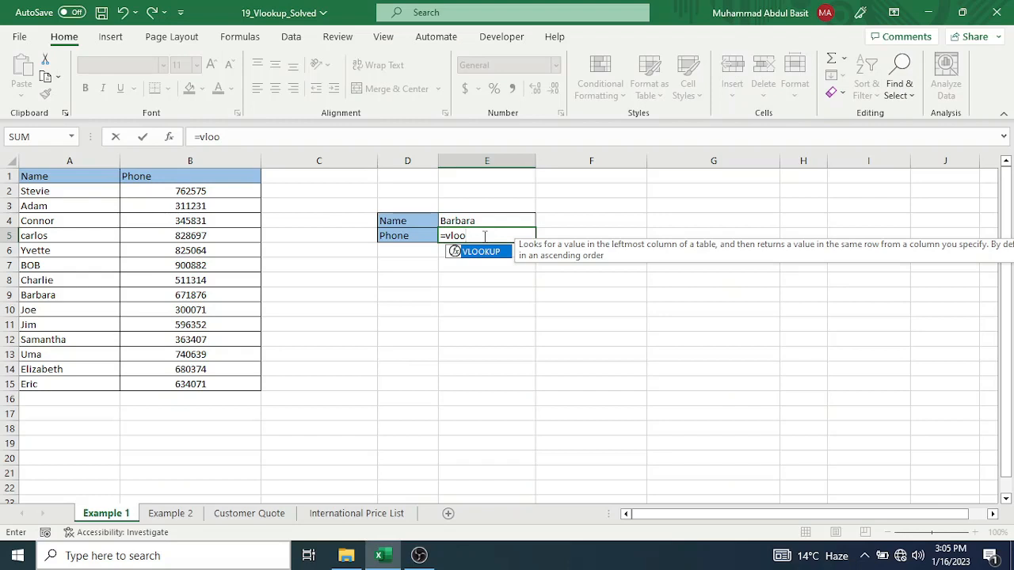
key(Tab)
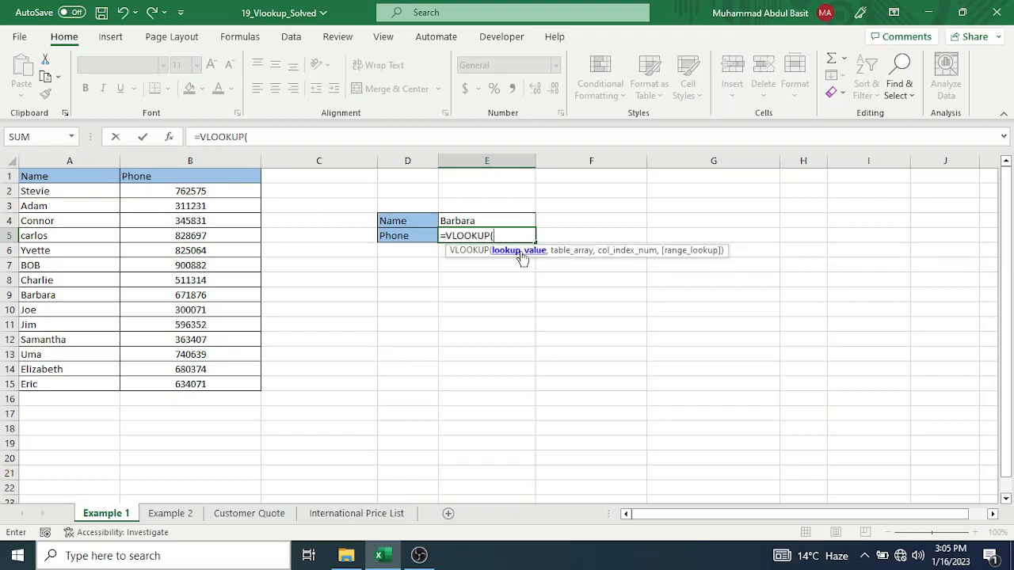
click(482, 221)
text(,)
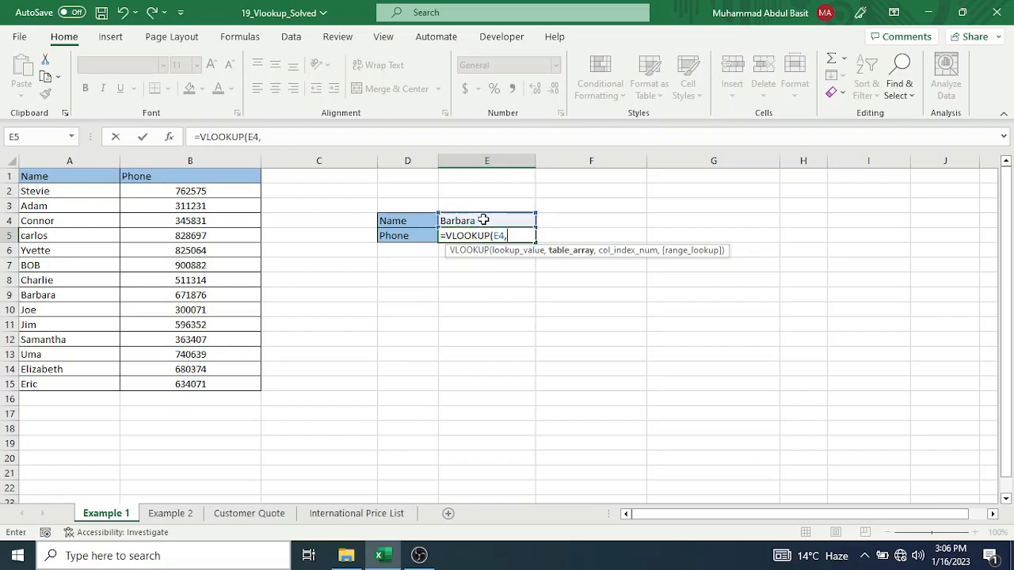
drag(46, 176, 191, 383)
text(,)
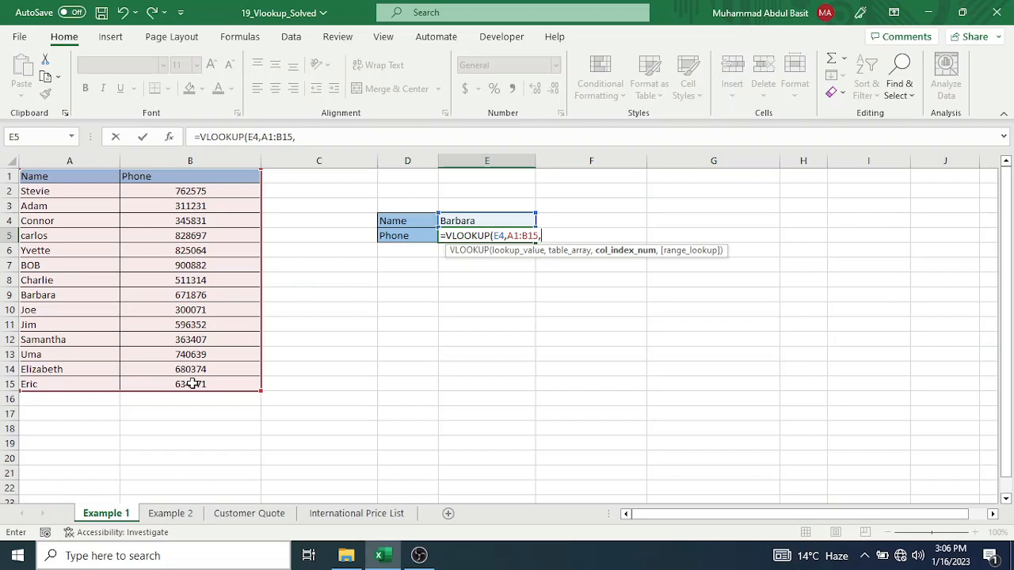
Complete the E5 VLOOKUP with column index 2 and False for an exact match, and enter it.
text(2,)
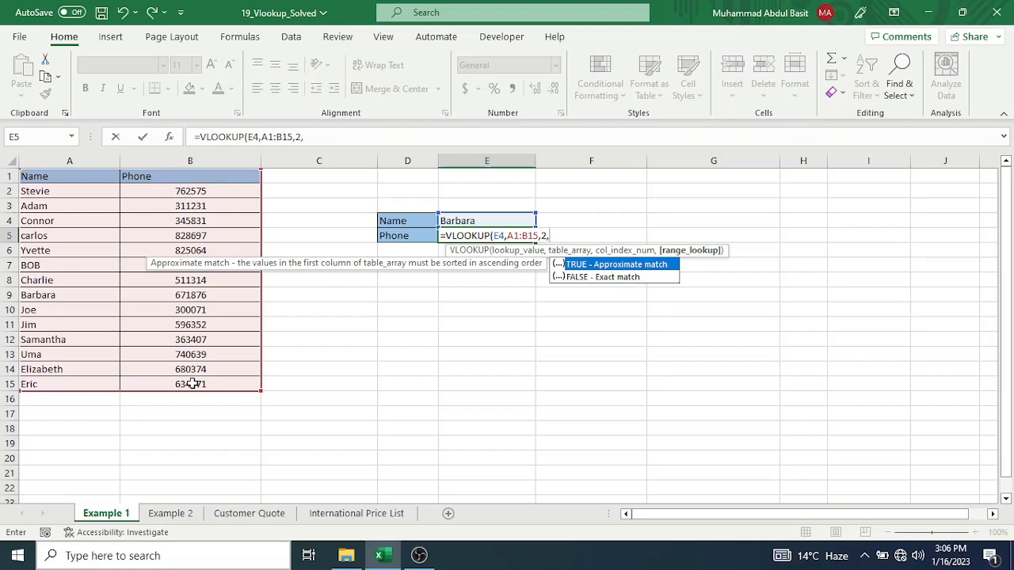
text(Fa)
key(Tab)
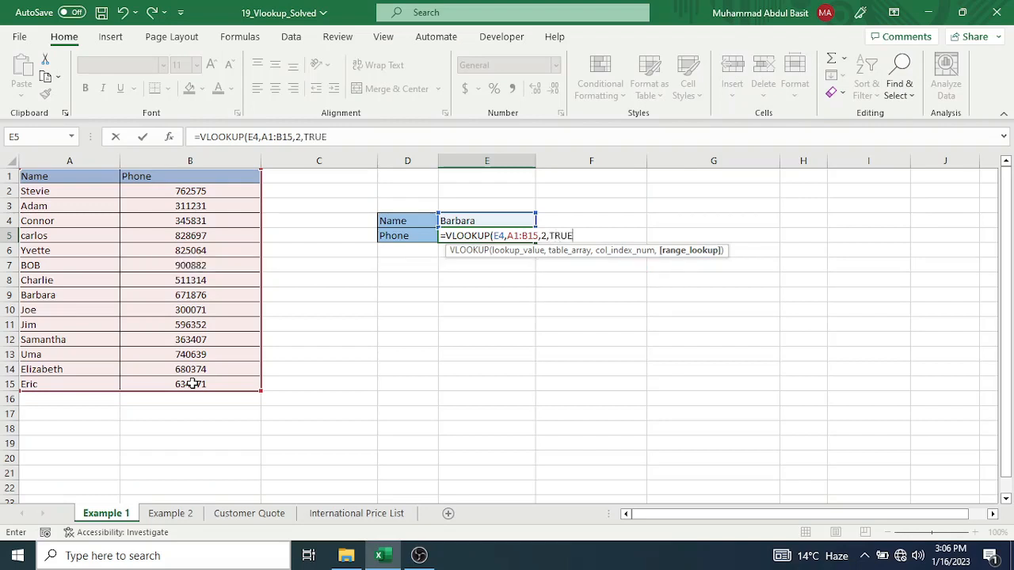
key(BackSpace)
key(BackSpace)
key(BackSpace)
key(BackSpace)
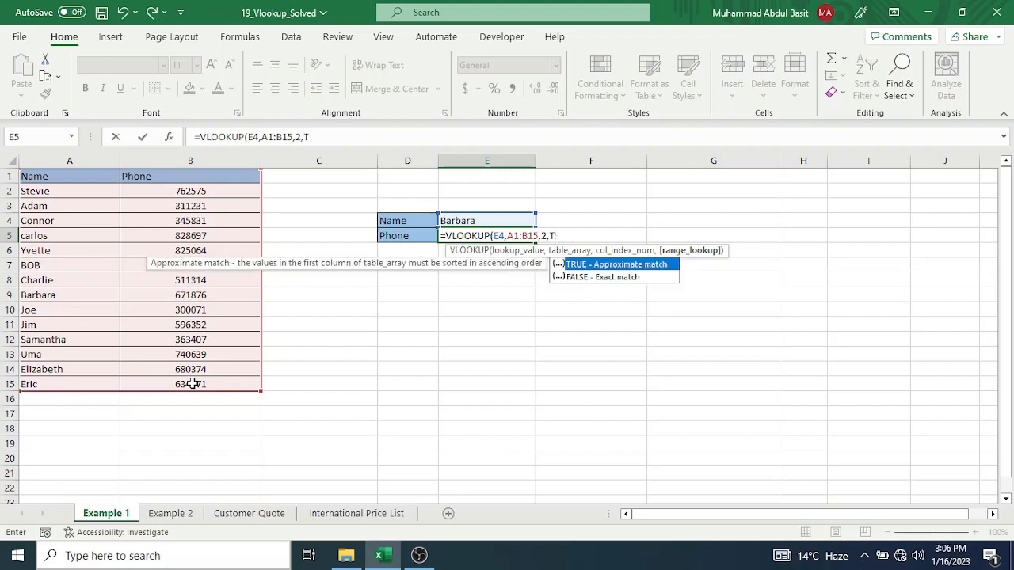
text(False))
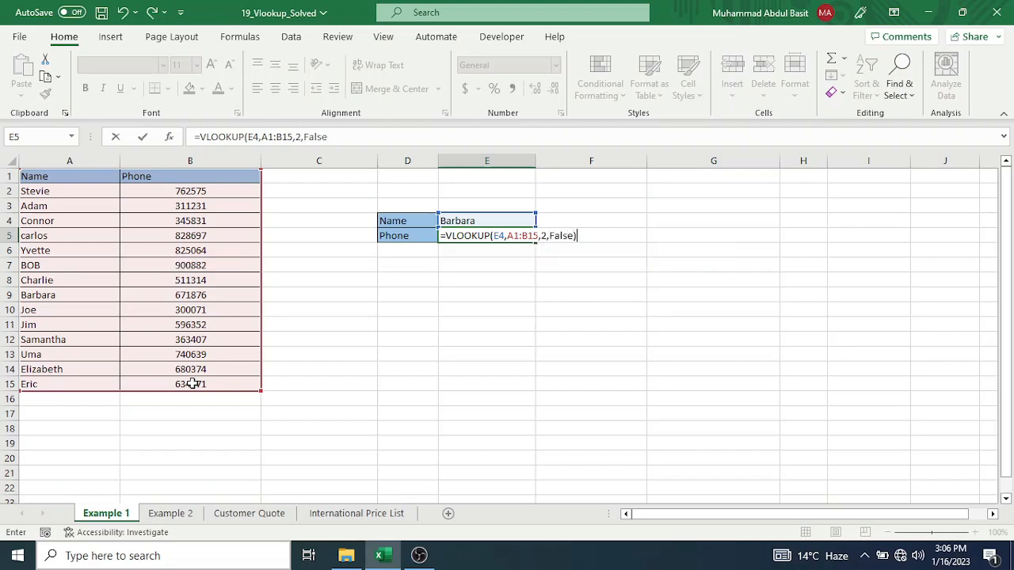
key(Return)
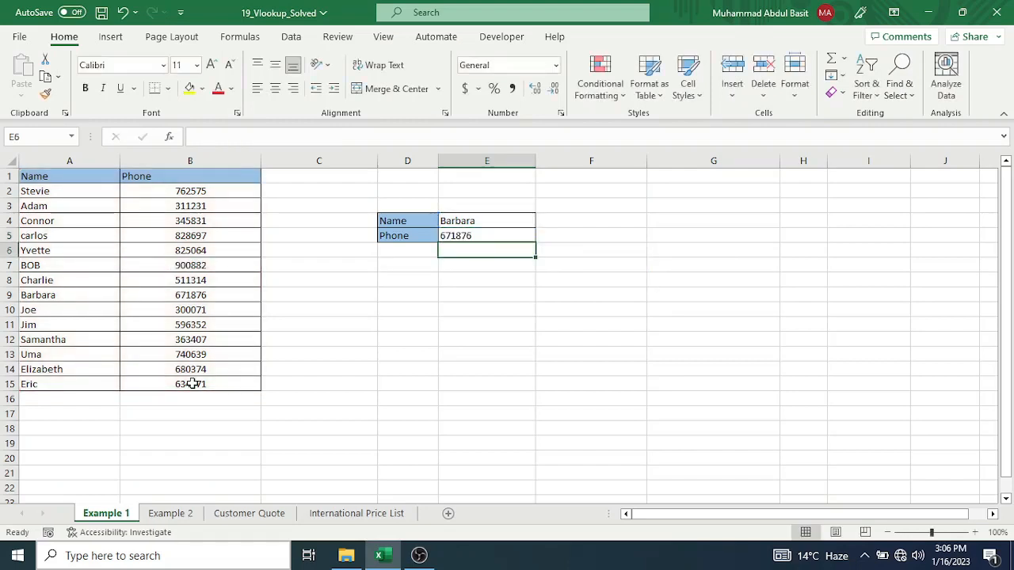
Test the phone lookup by changing the Name in E4 to the person listed in row 11.
click(483, 220)
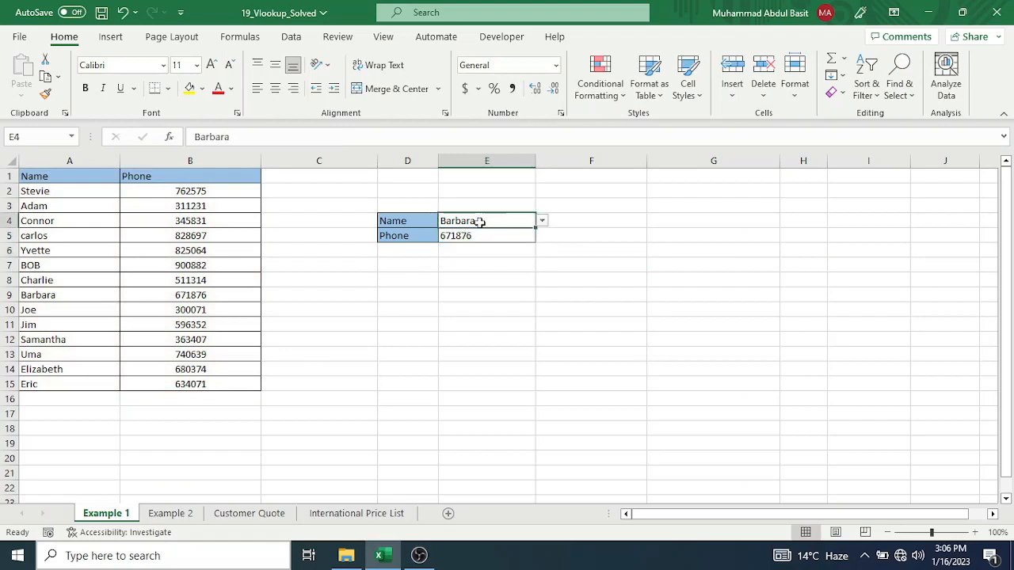
click(542, 224)
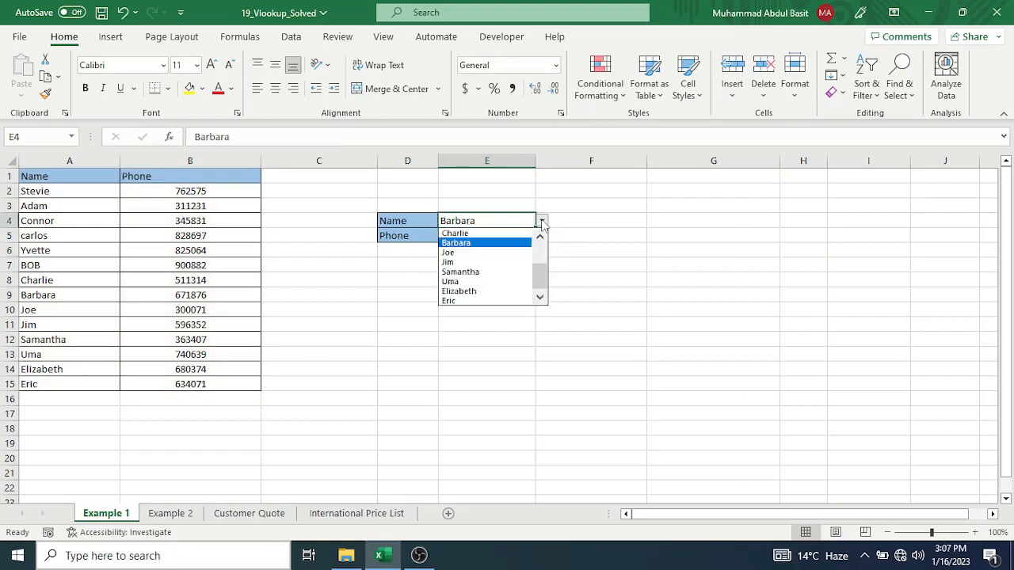
click(461, 262)
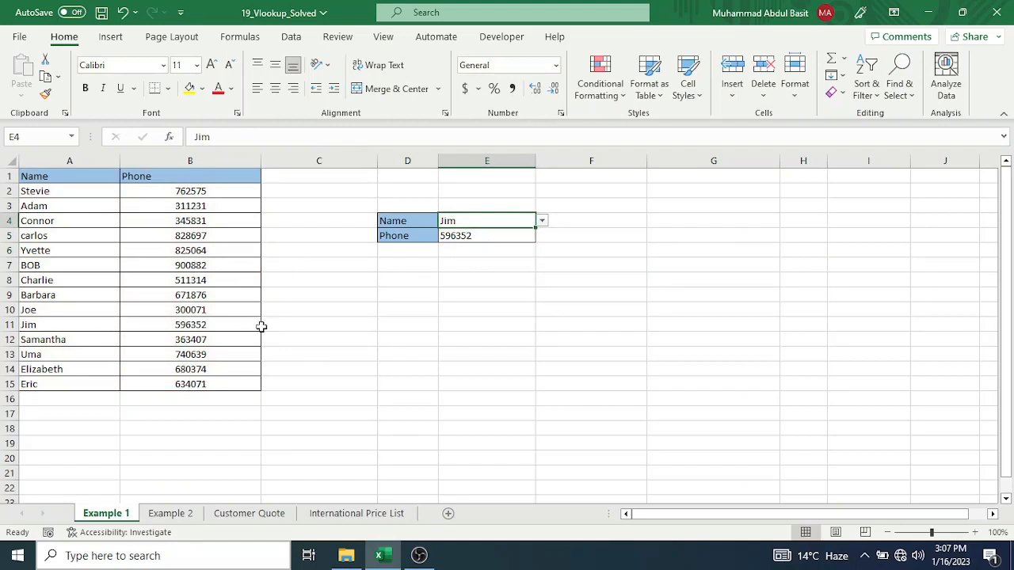
On the Example 2 sheet, start a VLOOKUP in C2 with lookup value B2 and the Grading Policy range E16:F21.
click(170, 513)
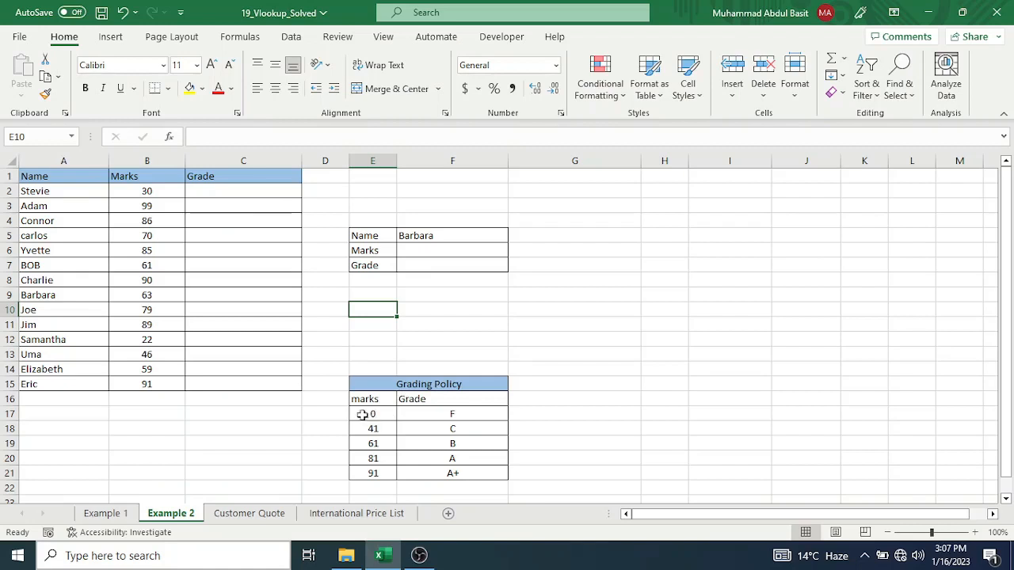
drag(364, 413, 370, 473)
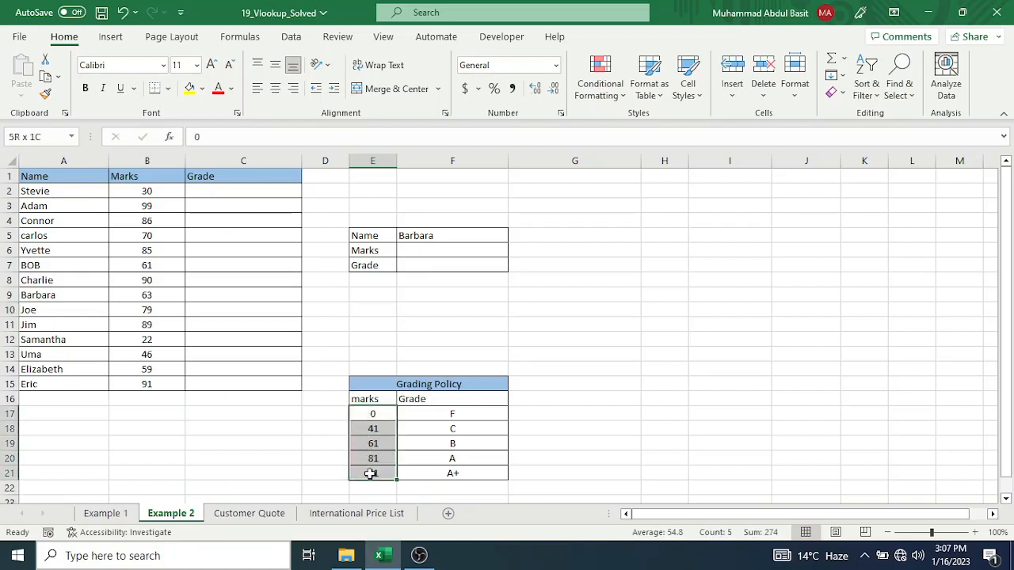
click(243, 191)
text(=)
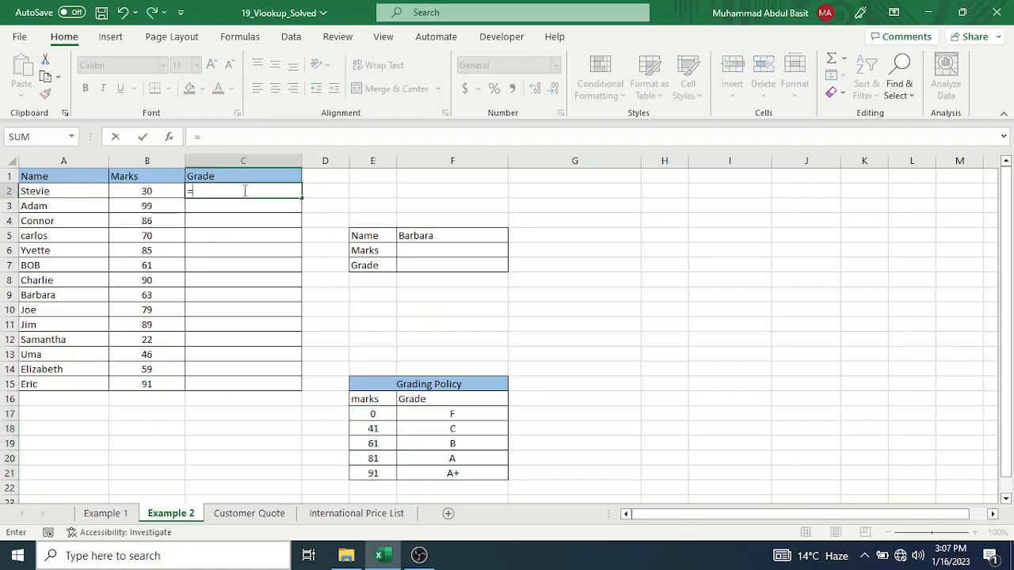
text(vloo)
key(Tab)
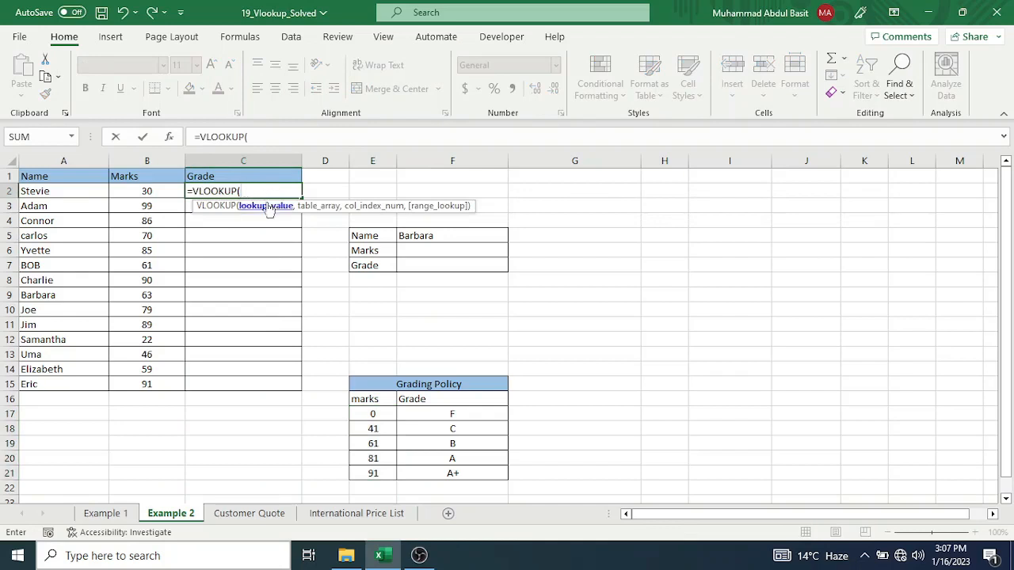
click(145, 191)
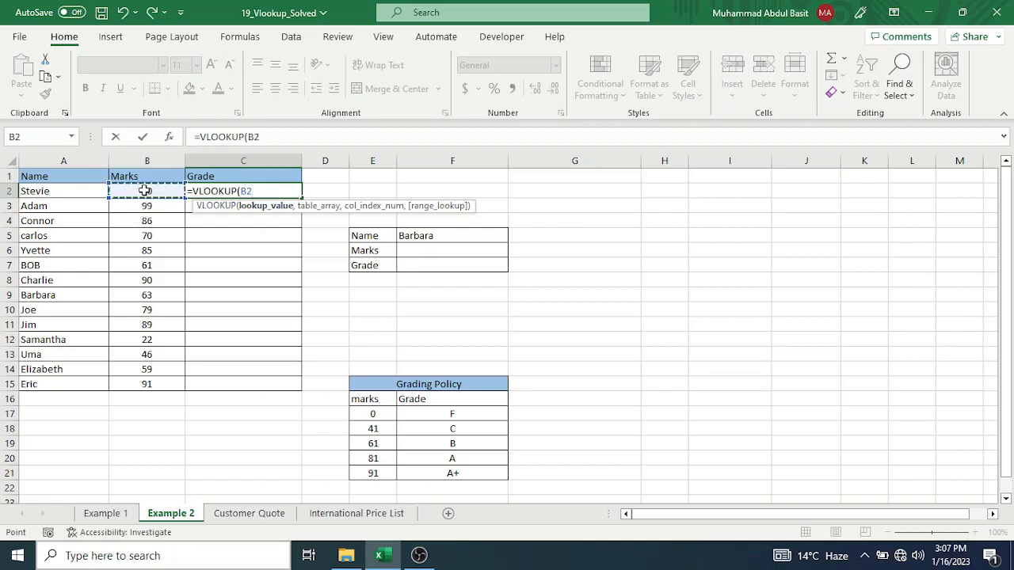
text(,)
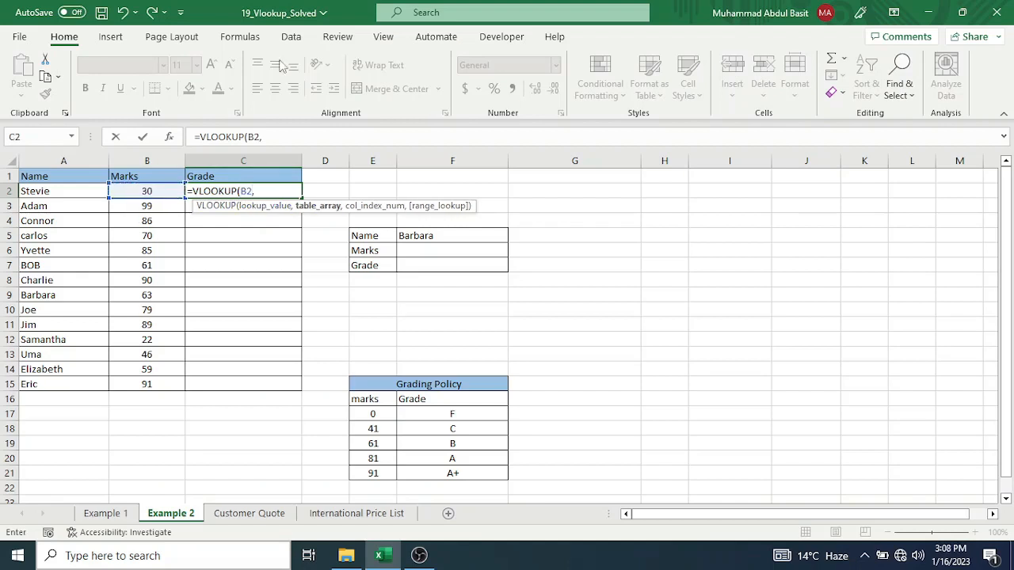
drag(367, 400, 453, 467)
drag(451, 473, 451, 472)
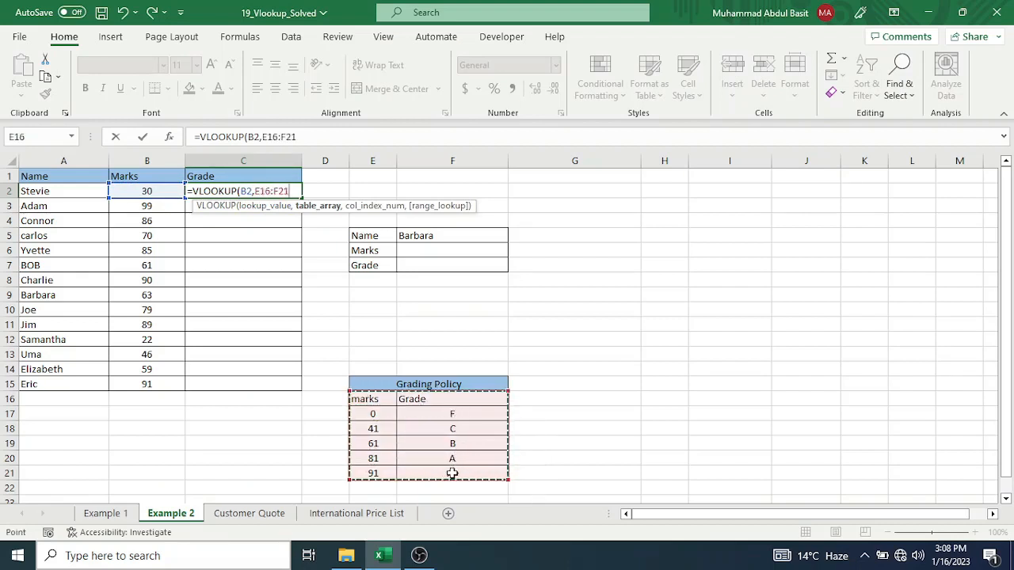
Complete the C2 VLOOKUP with column index 2 and TRUE for an approximate match, and enter it.
text(,2)
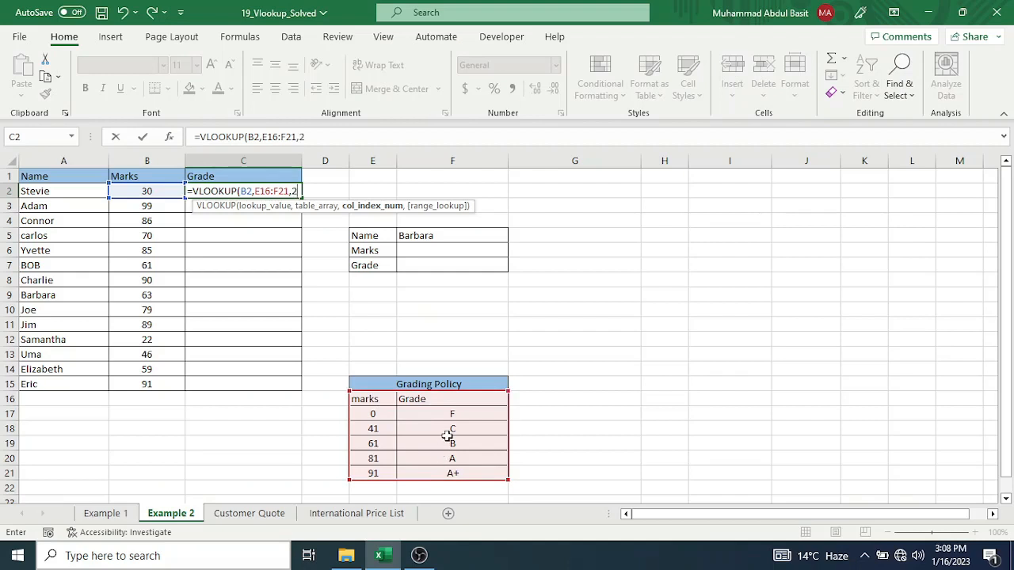
text(,)
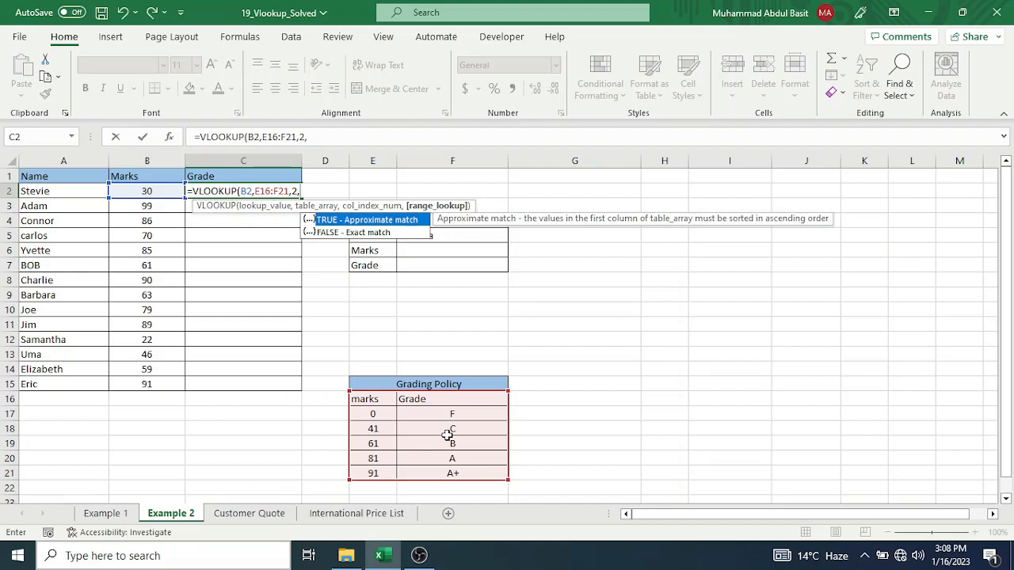
text(Tr)
key(Tab)
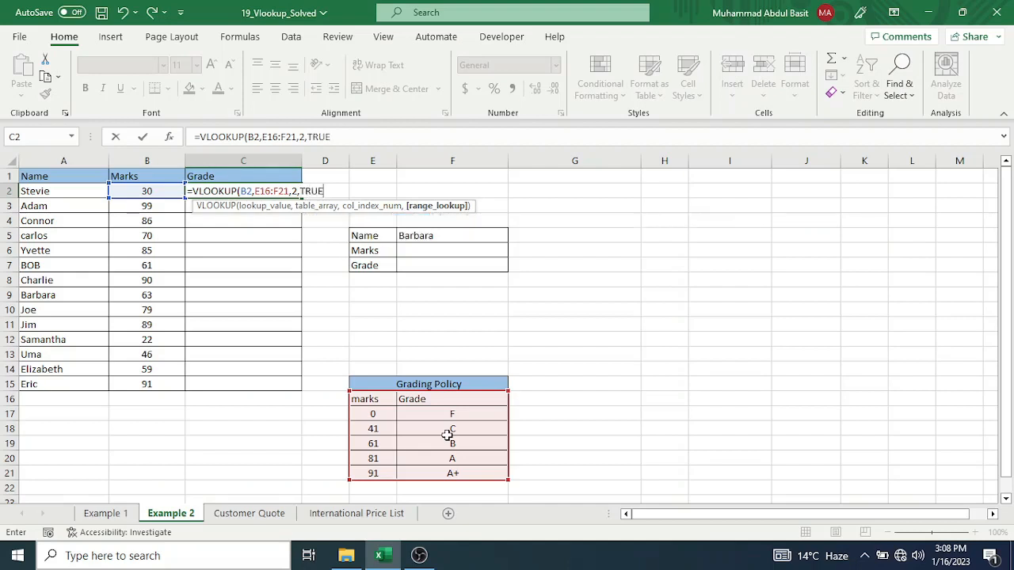
text())
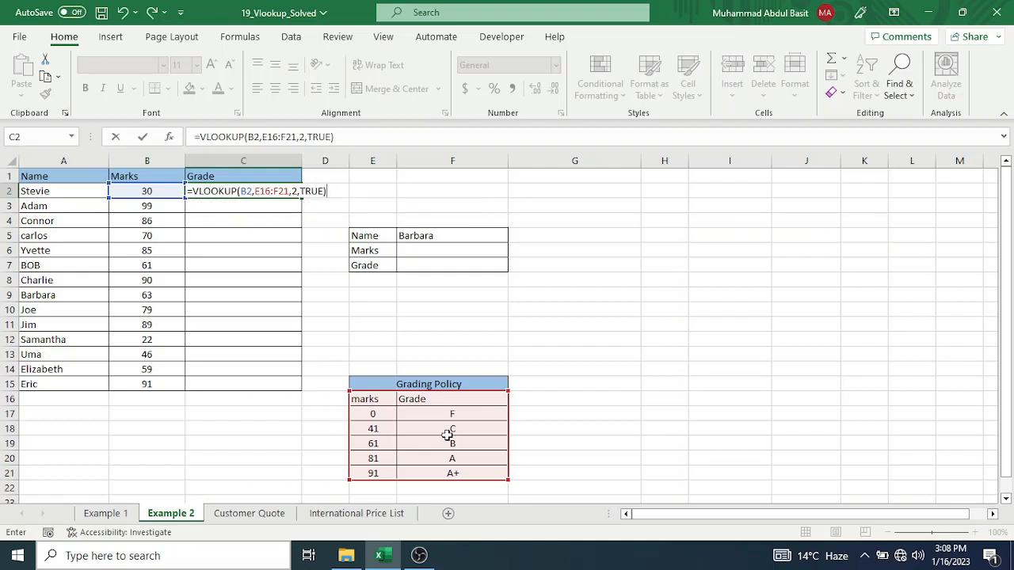
key(Return)
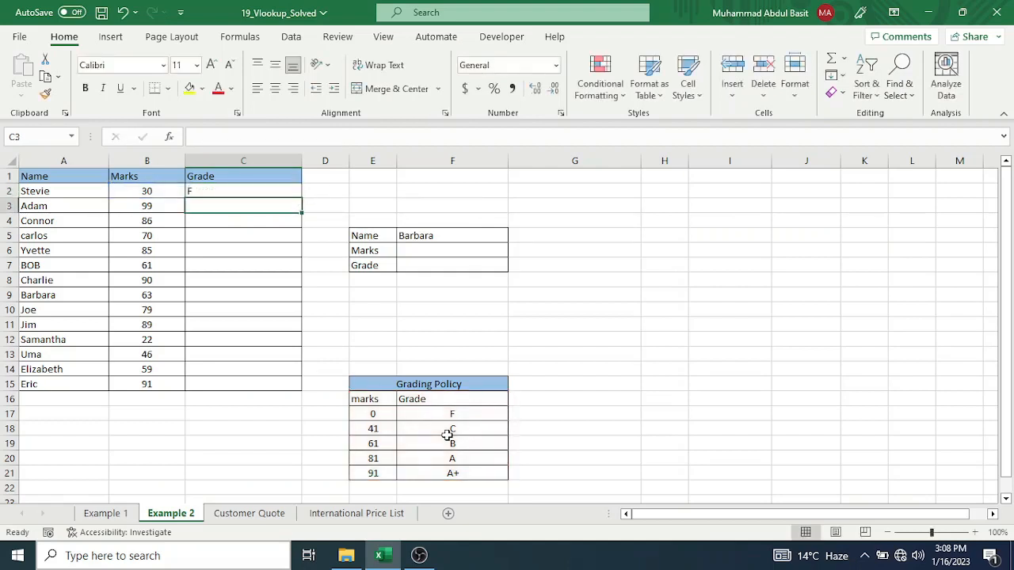
Fill the grade formula from C2 down to C15 and inspect the range references in C3.
click(261, 191)
drag(302, 198, 288, 388)
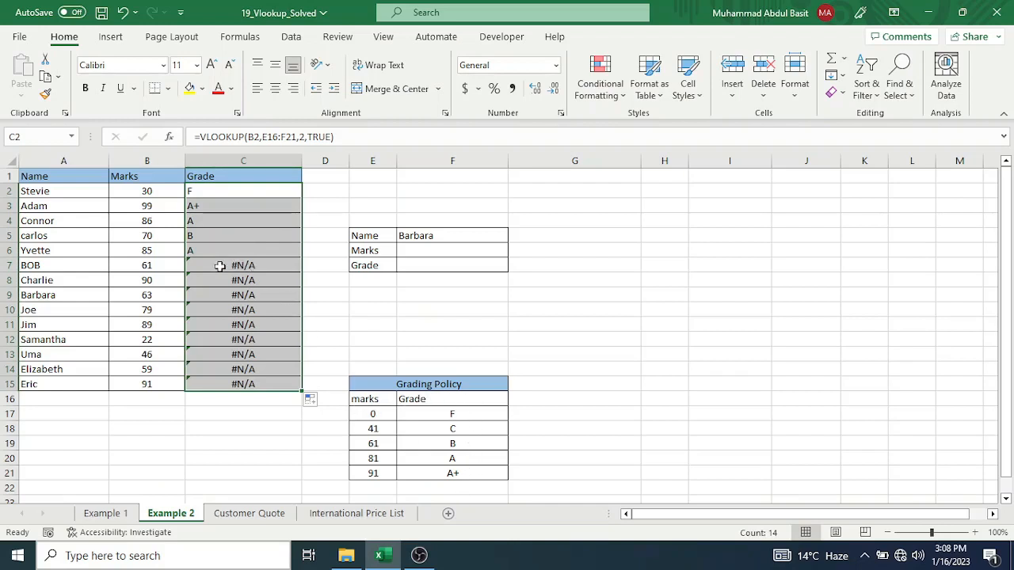
double_click(217, 207)
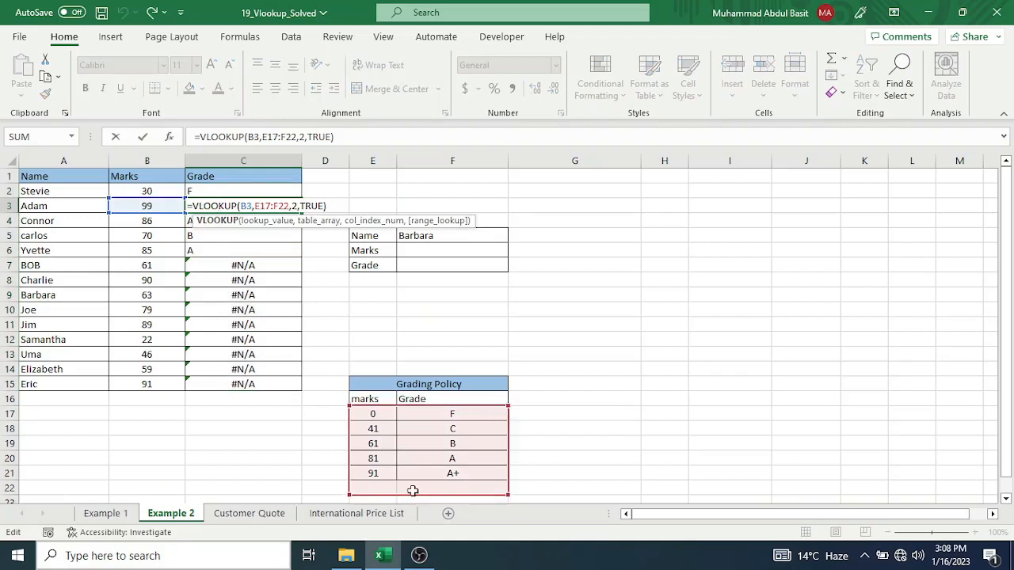
key(Return)
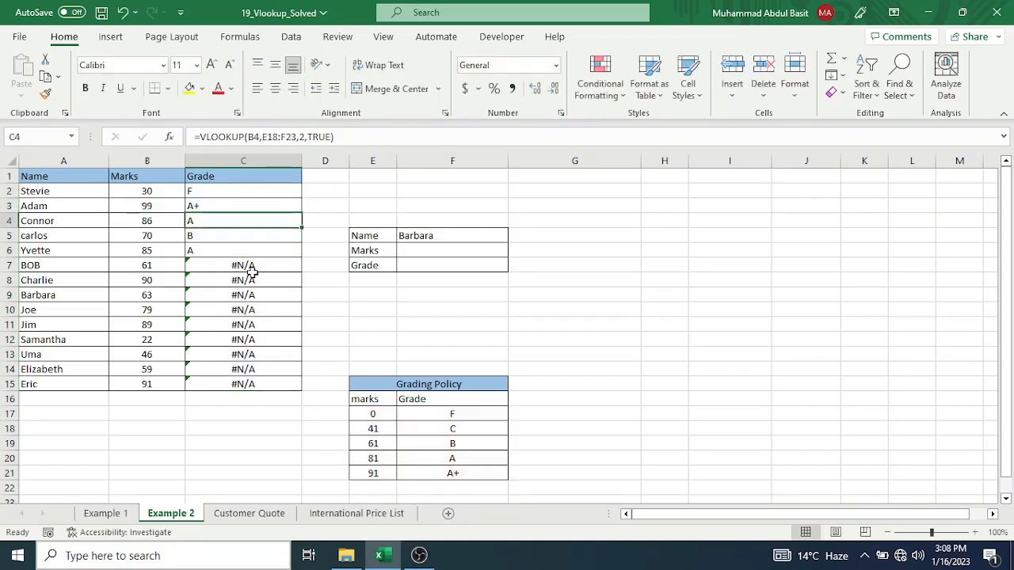
Make the Grading Policy range in the C2 grade formula absolute as $E$16:$F$21.
double_click(238, 192)
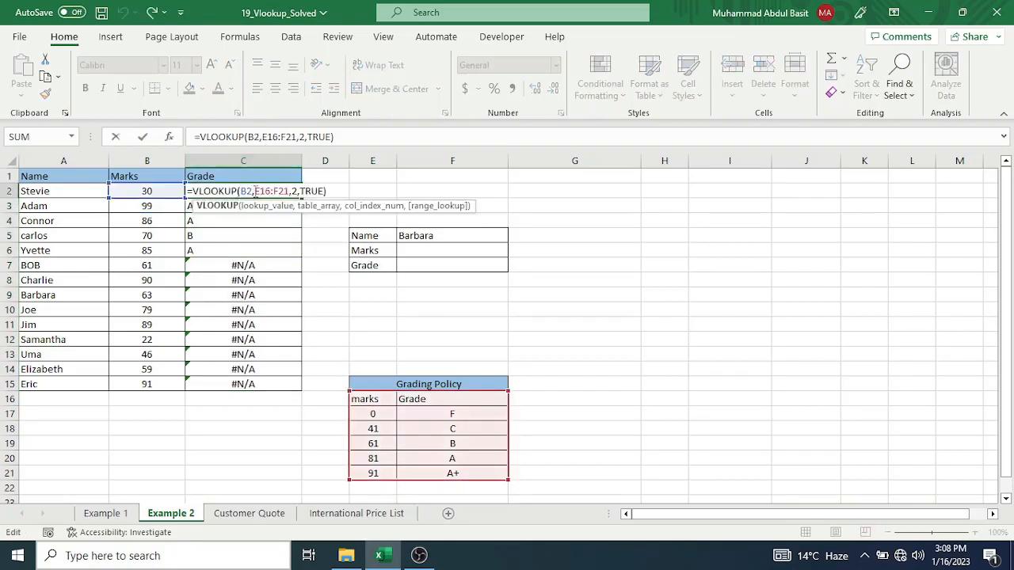
drag(255, 191, 289, 191)
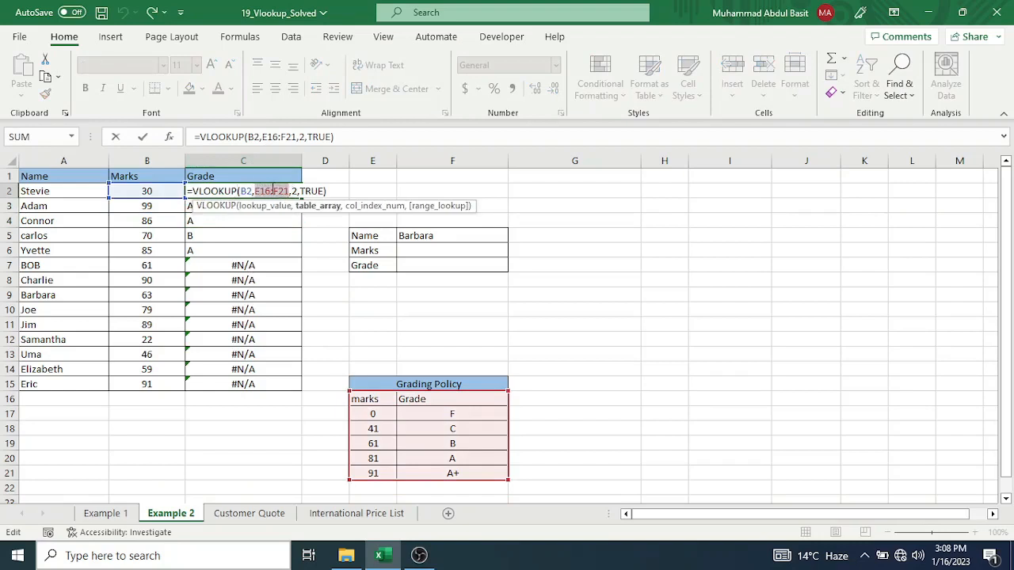
key(F4)
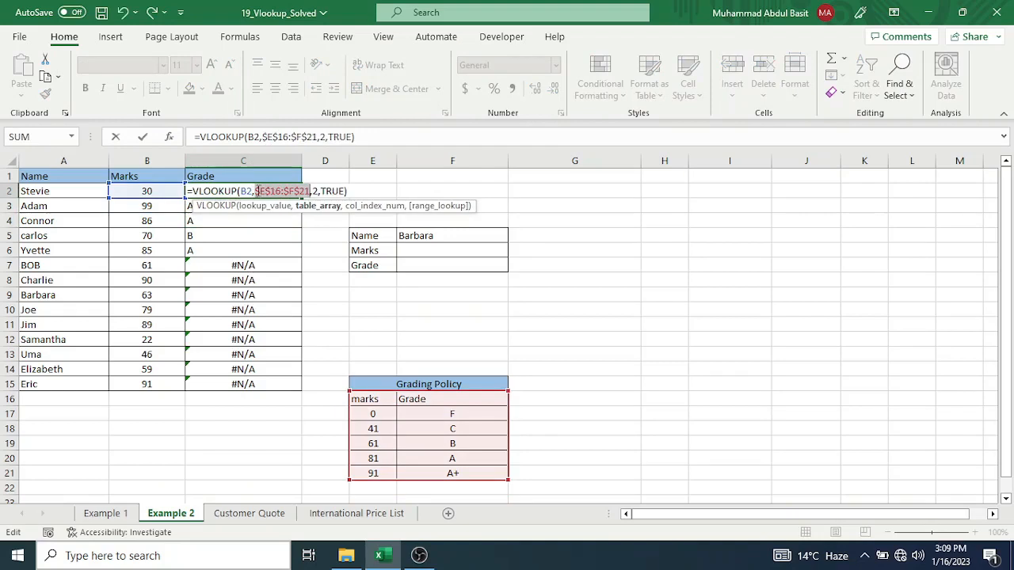
key(Return)
Fill the corrected grade formula from C2 down to C15 and inspect the range references in C4.
click(277, 188)
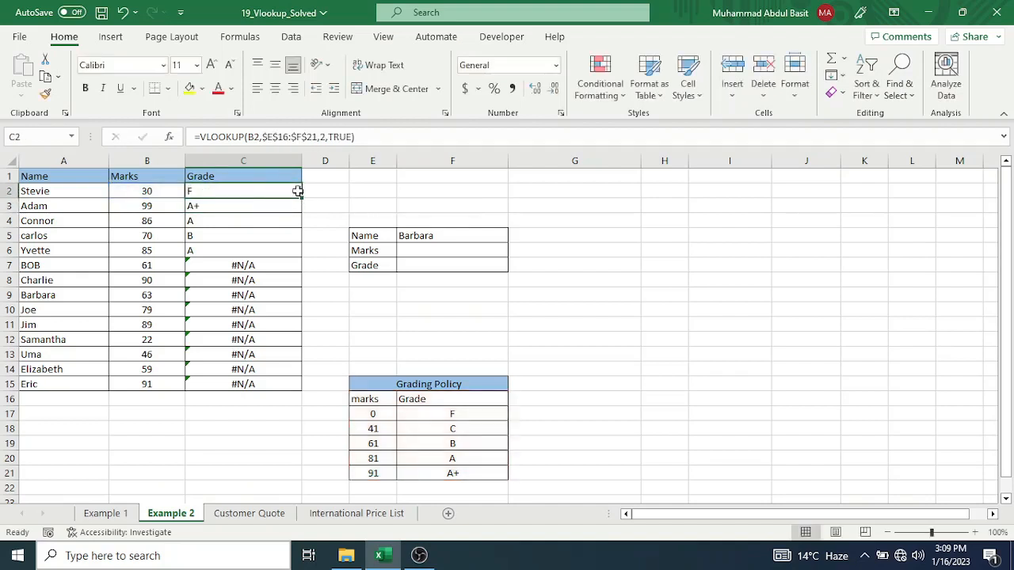
double_click(301, 198)
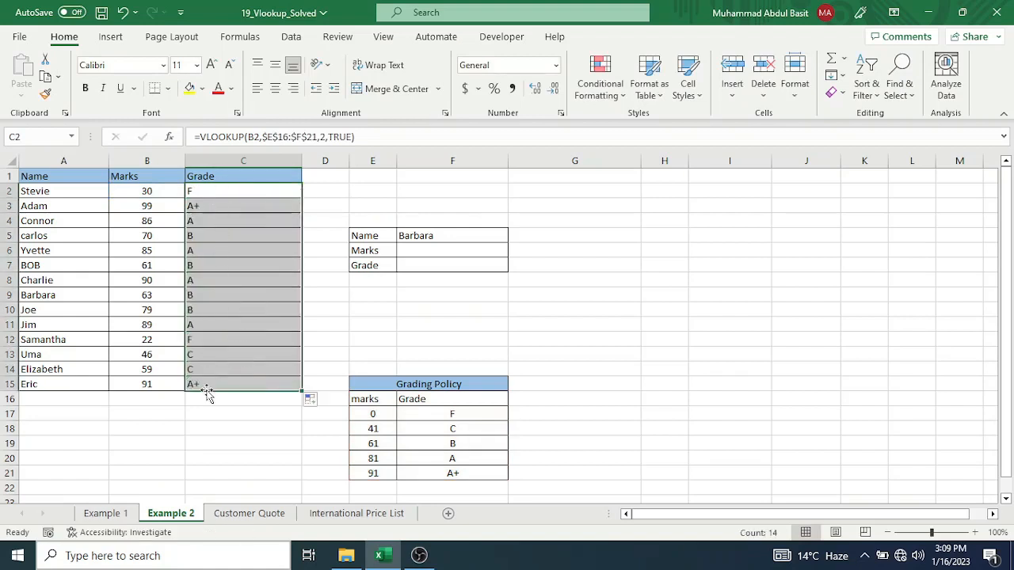
click(224, 221)
double_click(224, 221)
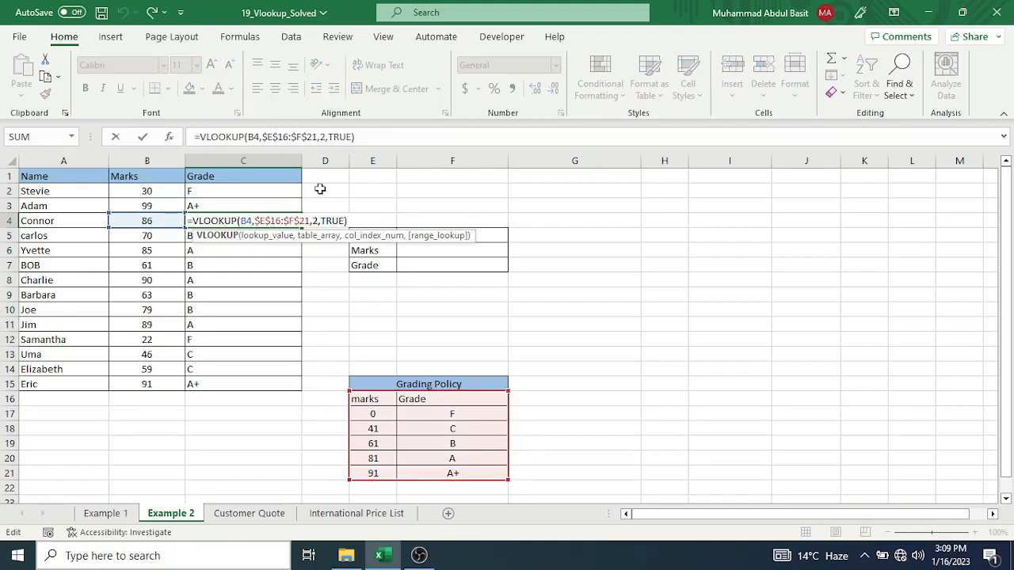
click(349, 219)
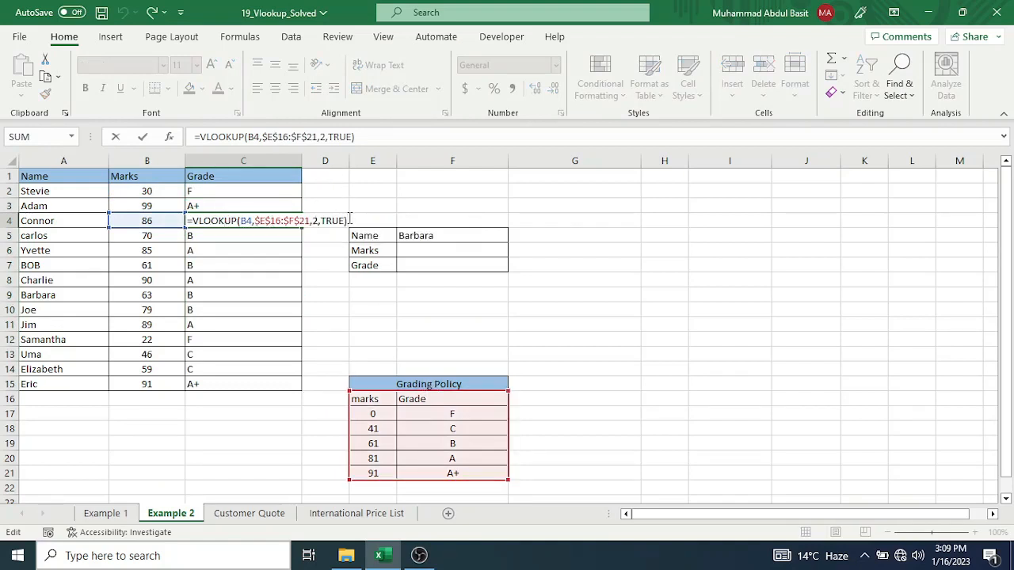
key(Return)
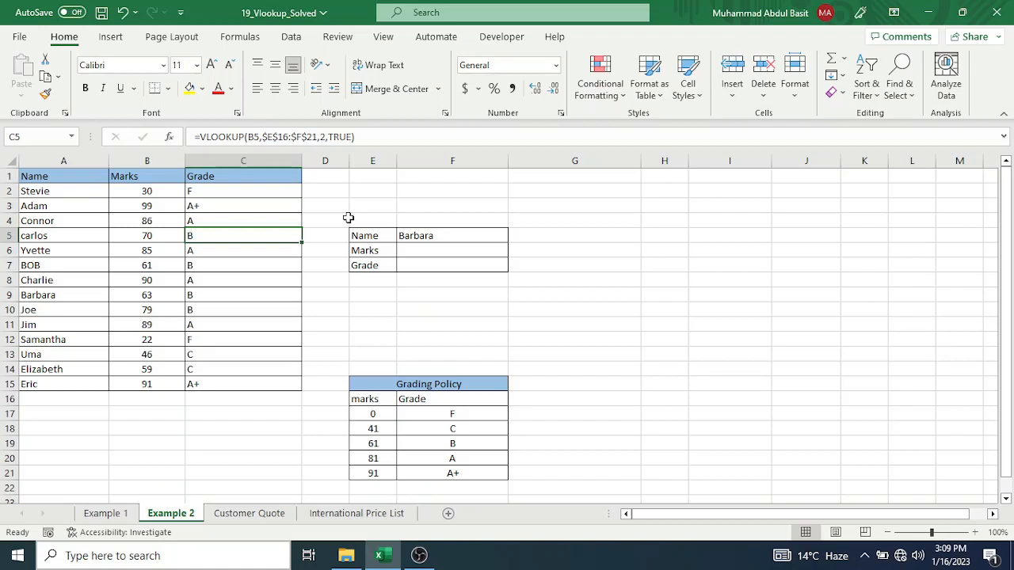
Start a VLOOKUP for Marks in F6 with lookup value F5 and table range A1:C15.
click(429, 249)
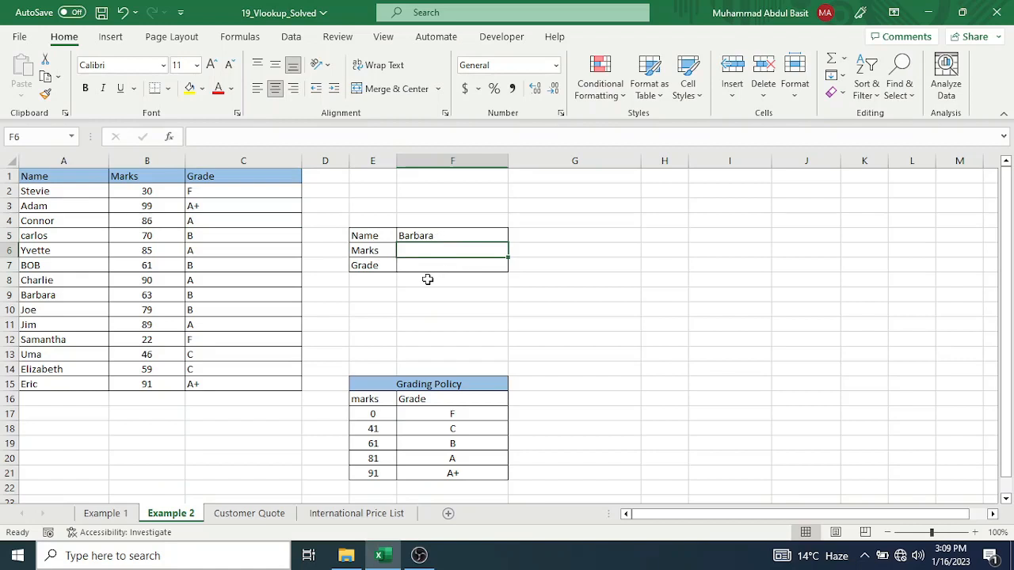
text(=vloo)
key(Tab)
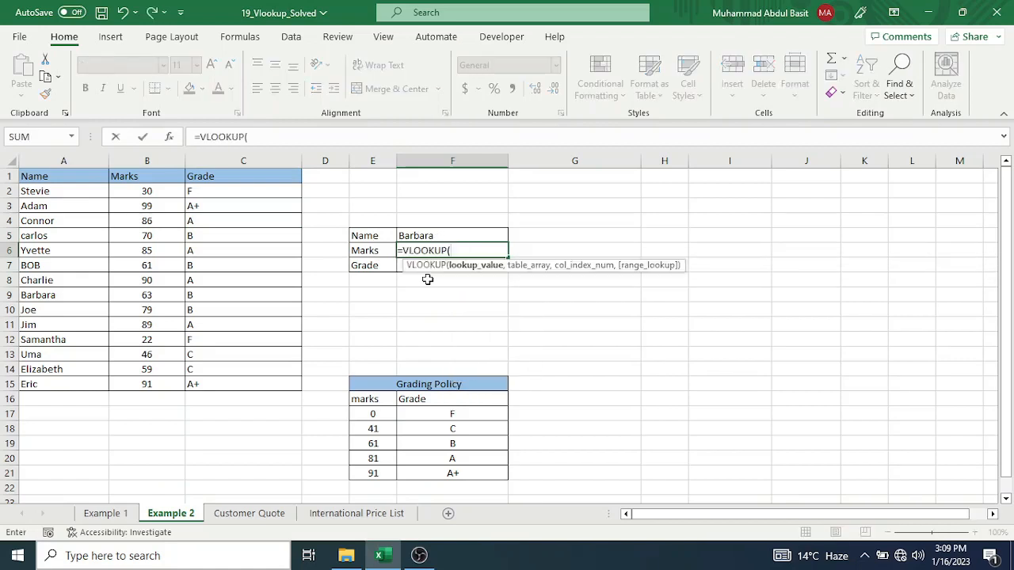
click(485, 234)
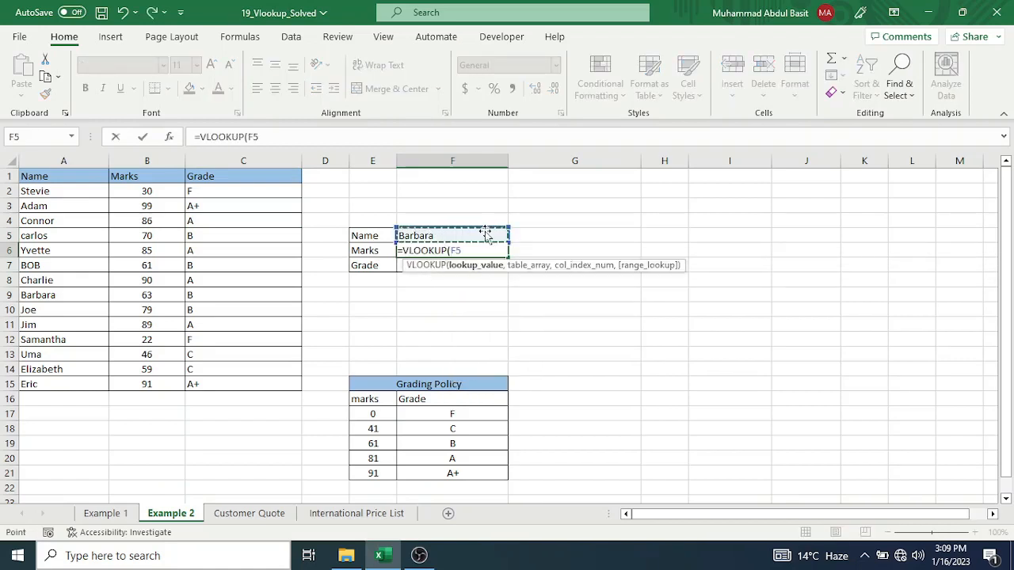
text(,,)
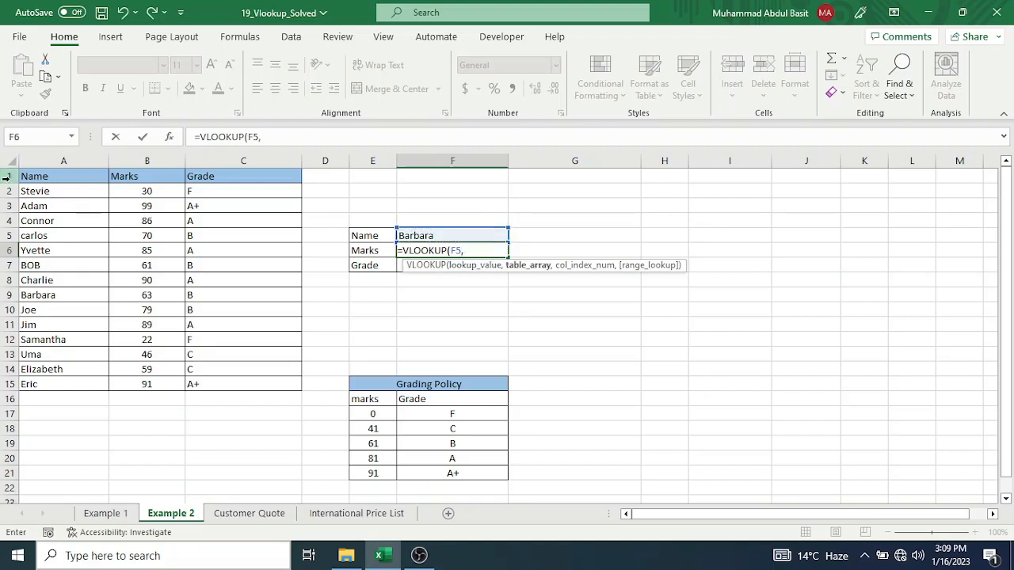
drag(24, 176, 251, 378)
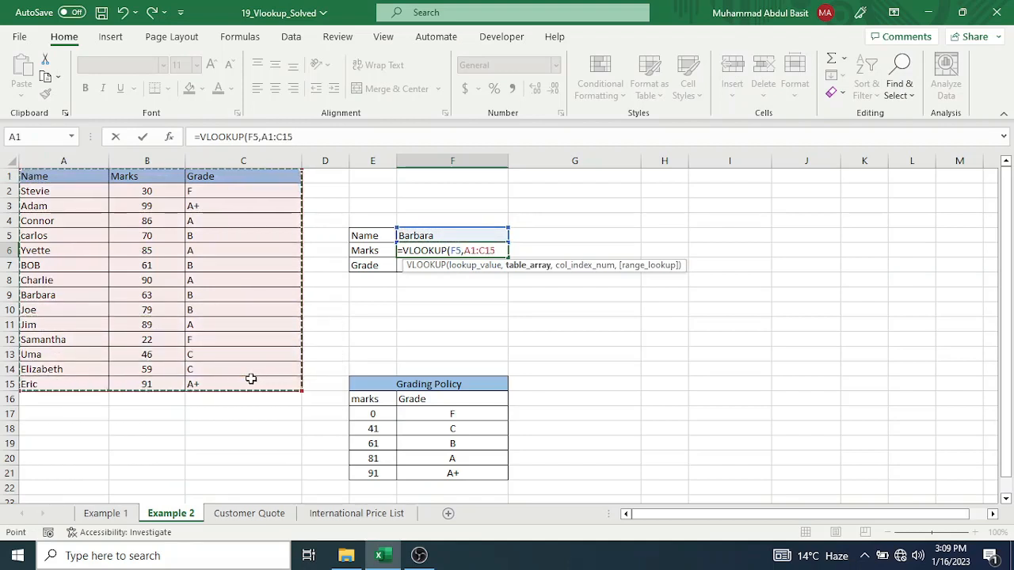
text(,)
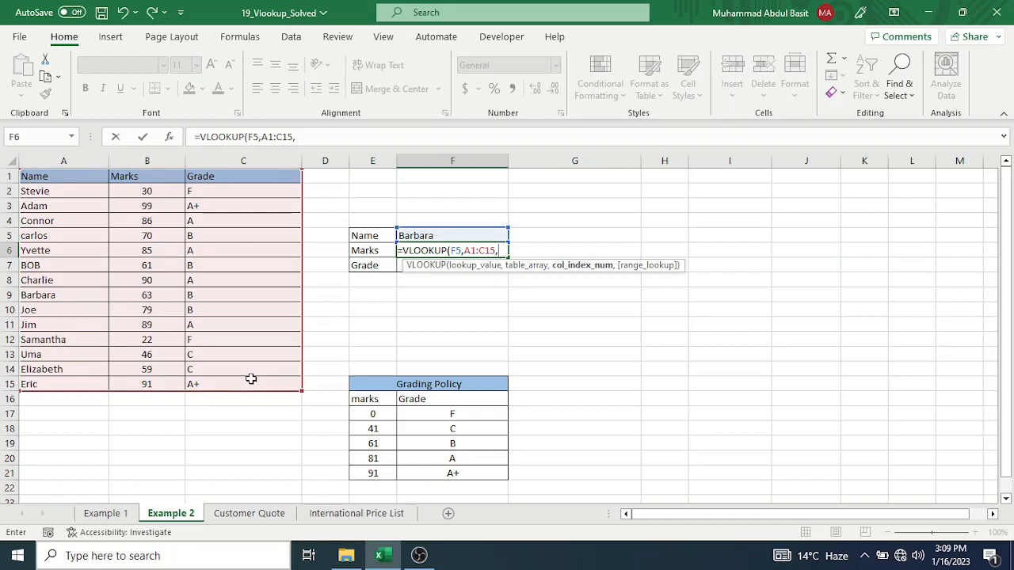
Complete the F6 marks lookup with column index 2 and FALSE for an exact match, and enter it.
text(2,)
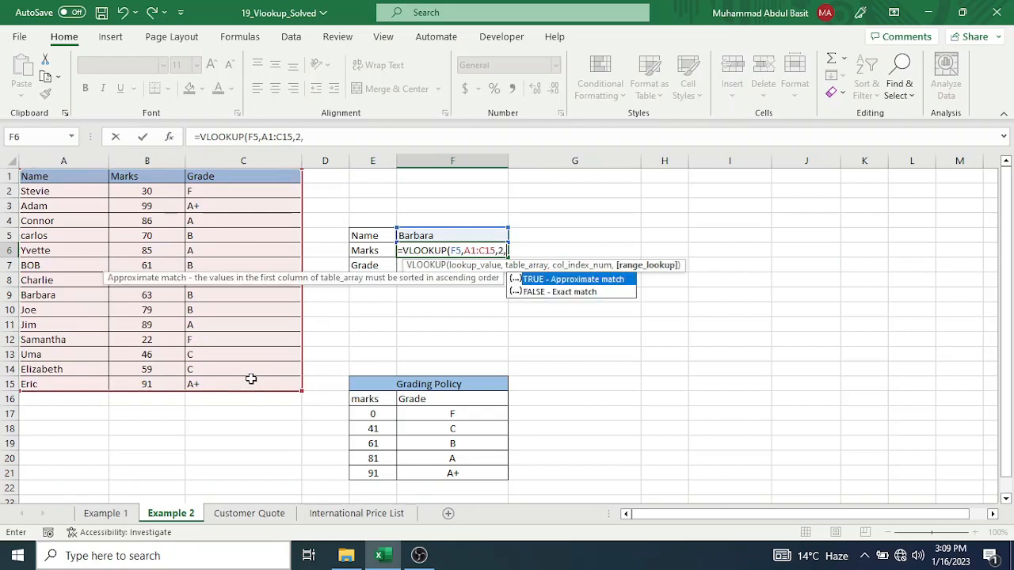
text(Fa)
key(Down)
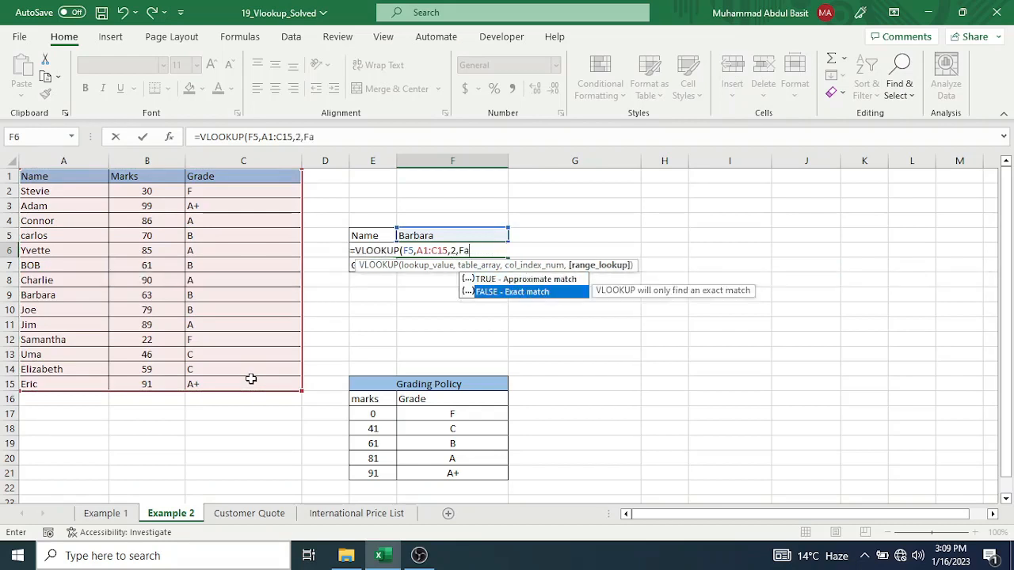
key(Tab)
text())
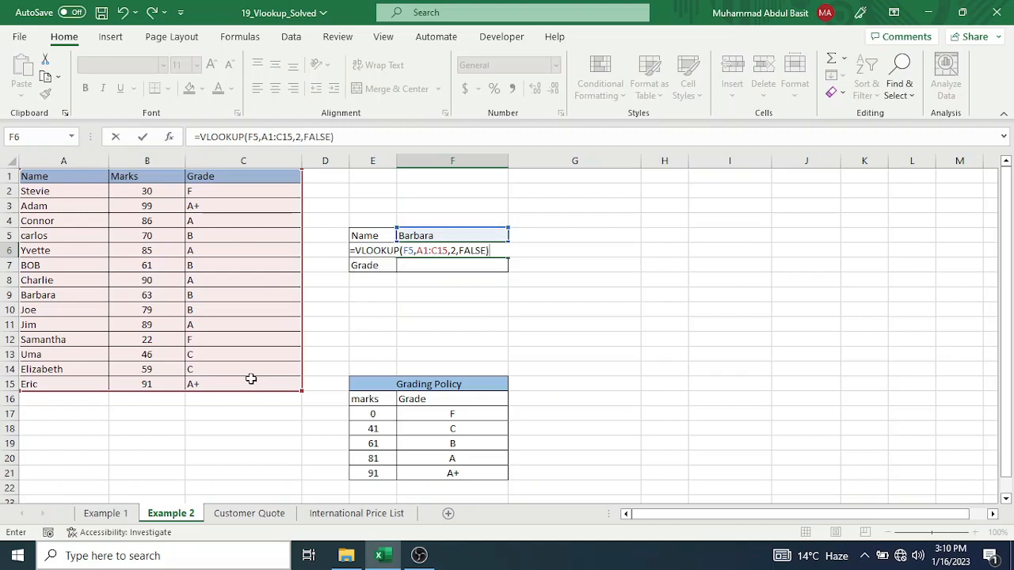
key(Return)
Start a VLOOKUP for Grade in F7 with lookup value F5 and table range A1:C15.
text(=vloo)
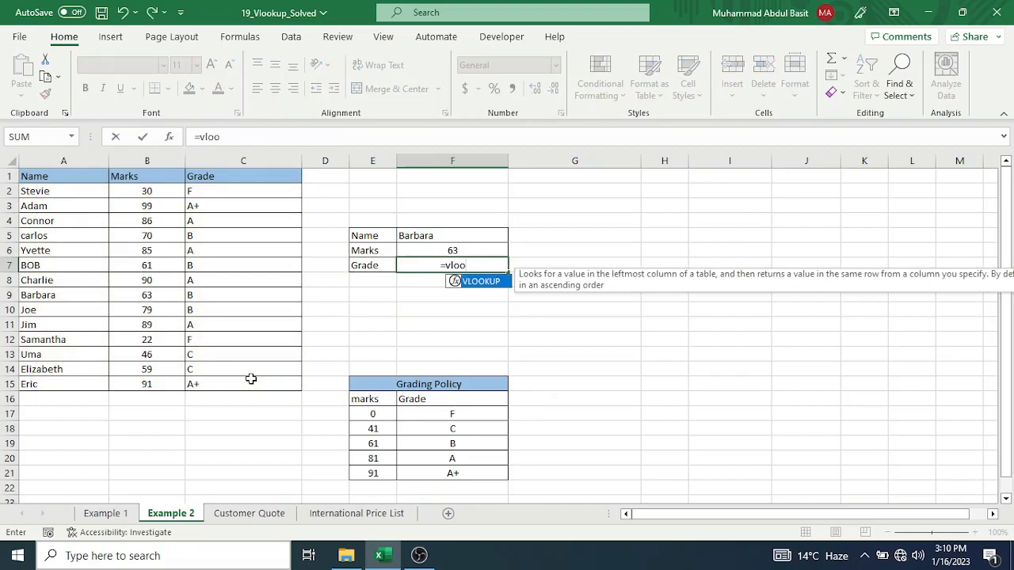
key(Tab)
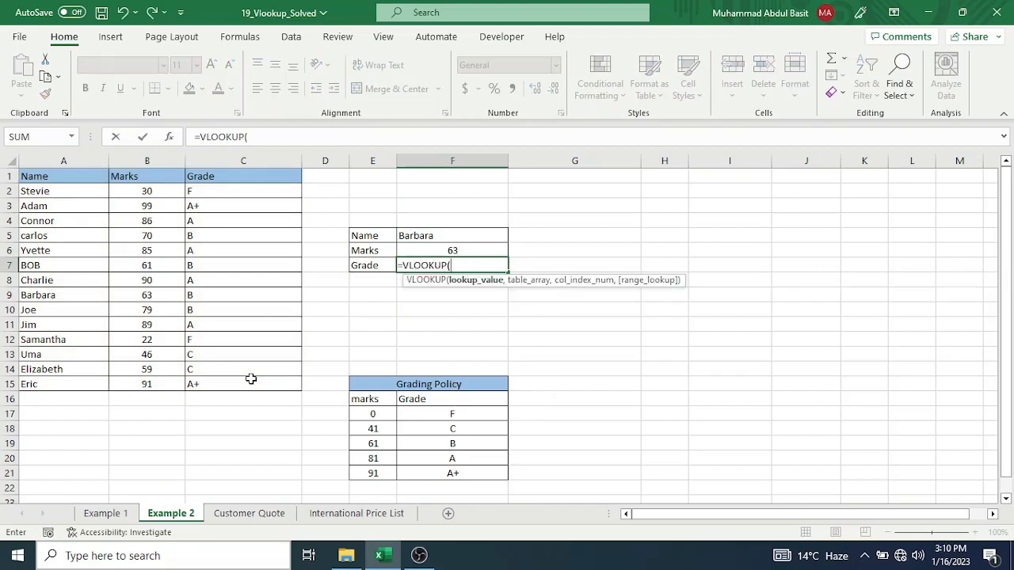
click(431, 233)
text(,)
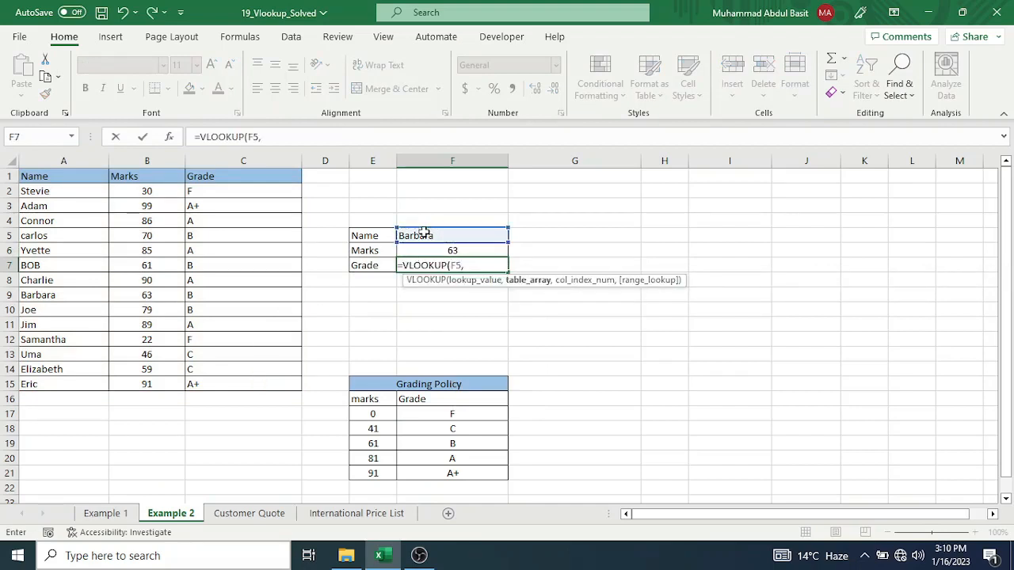
drag(49, 176, 236, 394)
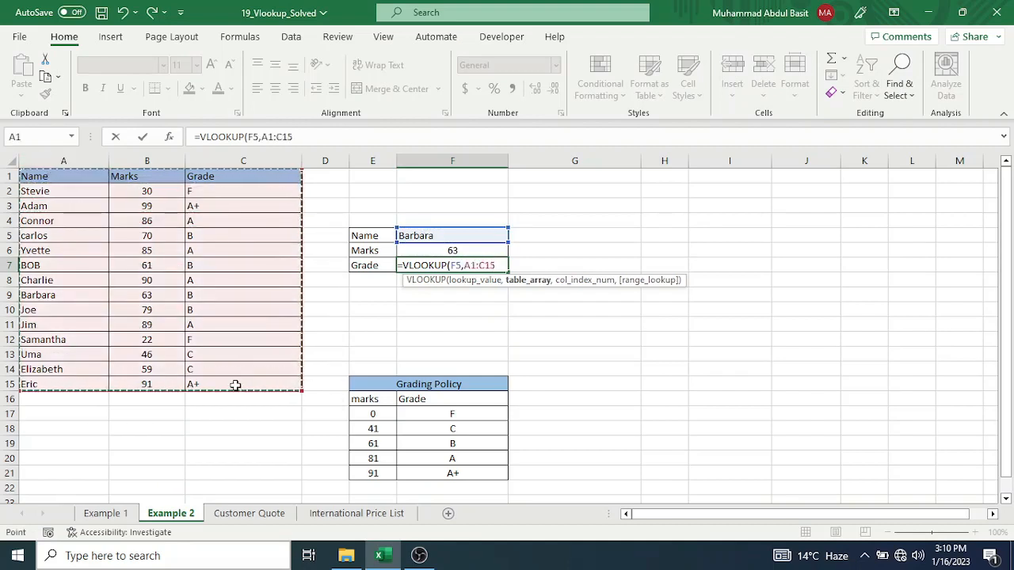
text(,)
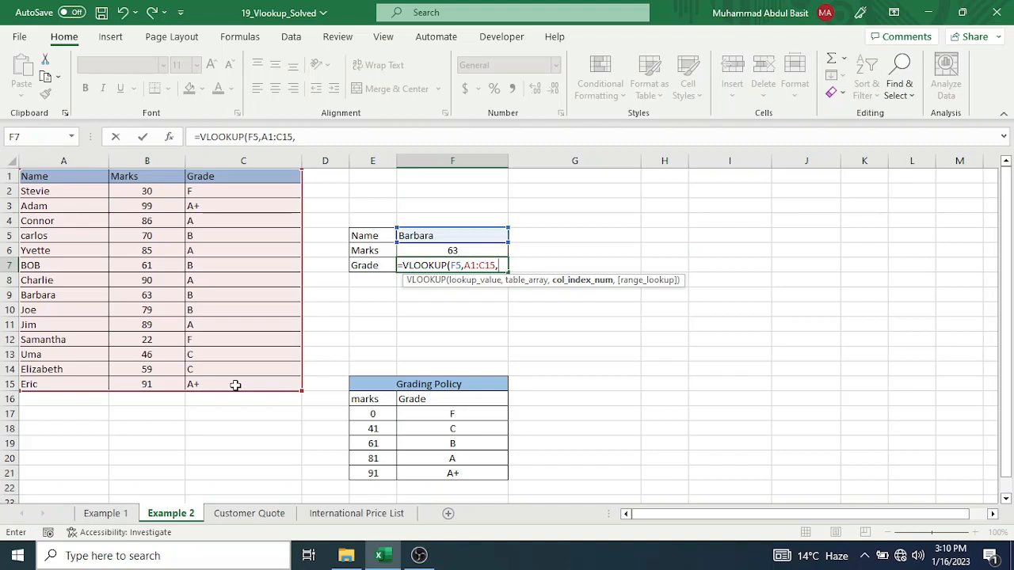
Complete the F7 grade lookup with column index 3 and FALSE for an exact match, and enter it.
text(,Fa)
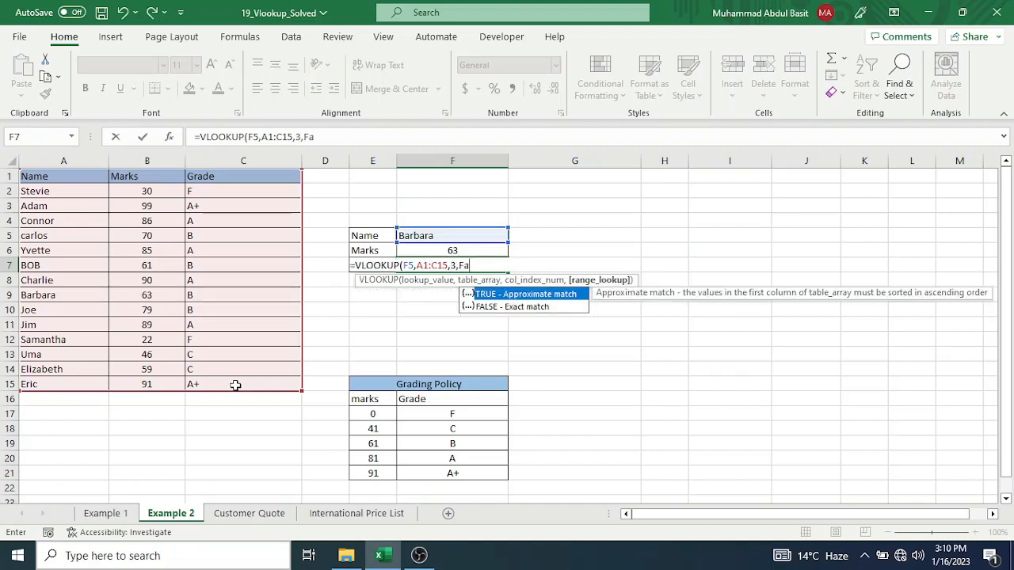
key(Down)
key(Tab)
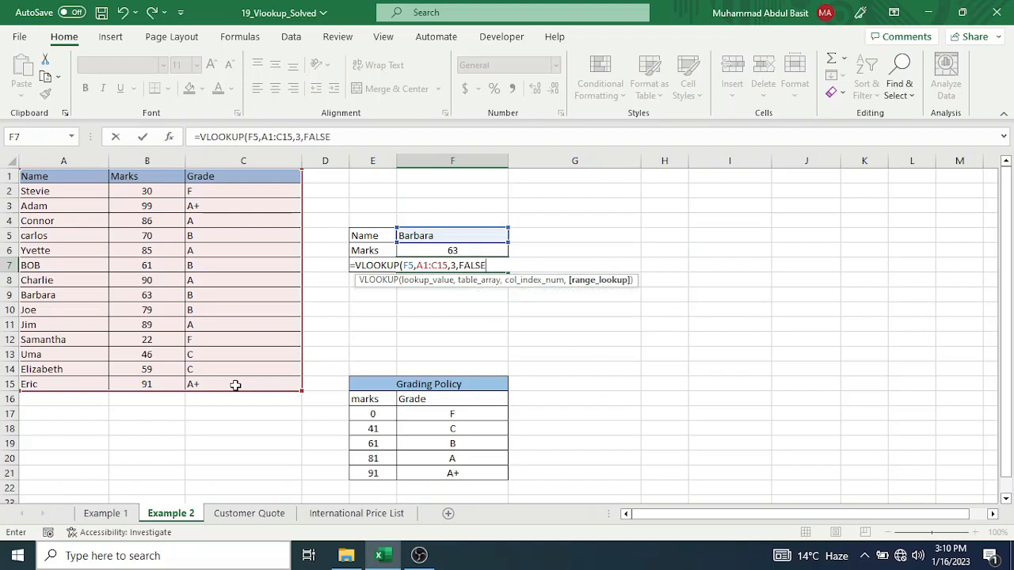
text())
key(Return)
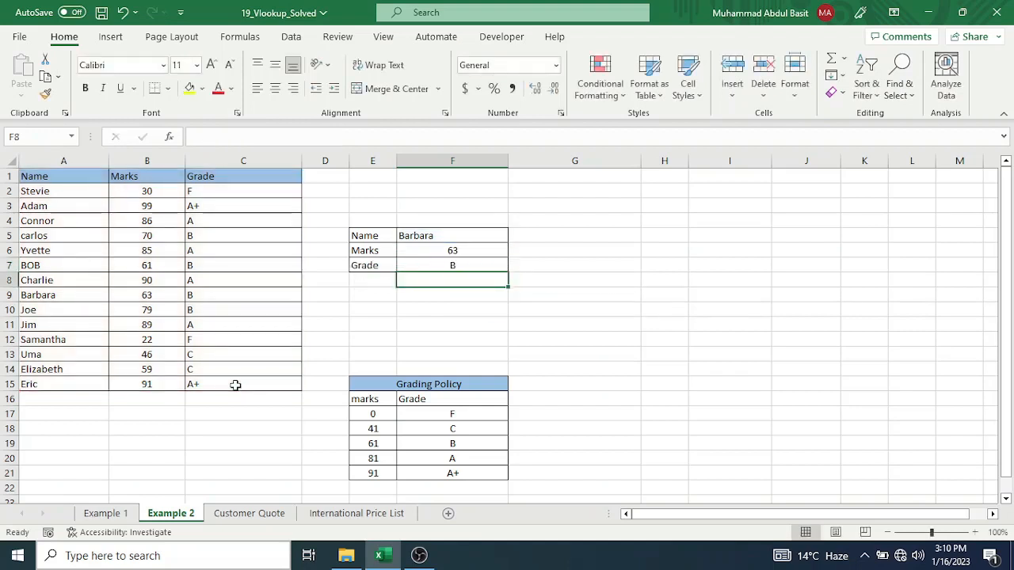
Test the marks and grade lookups by changing the Name in F5 to the person listed in row 11, and check the F6 formula.
click(488, 235)
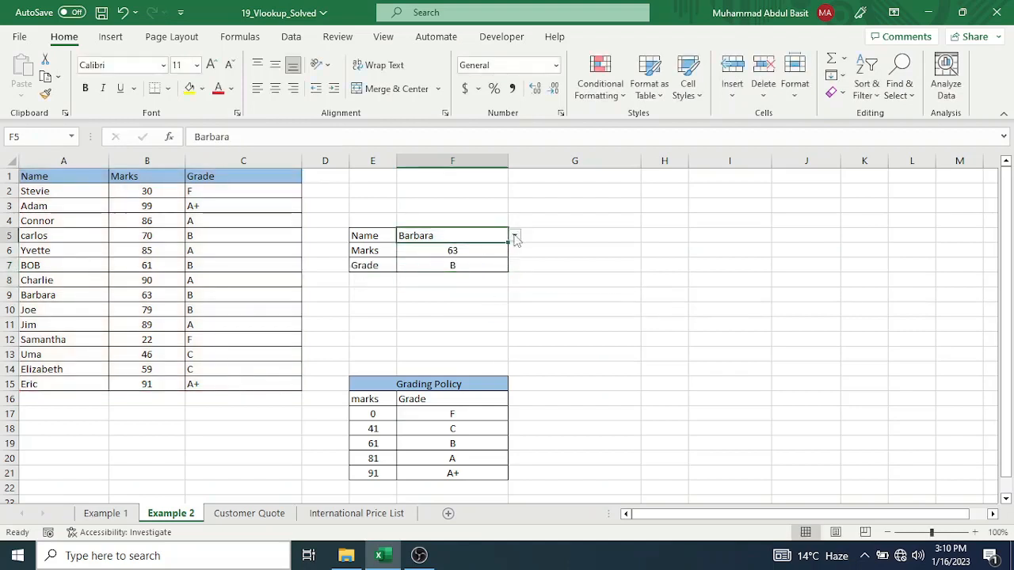
click(514, 235)
click(461, 278)
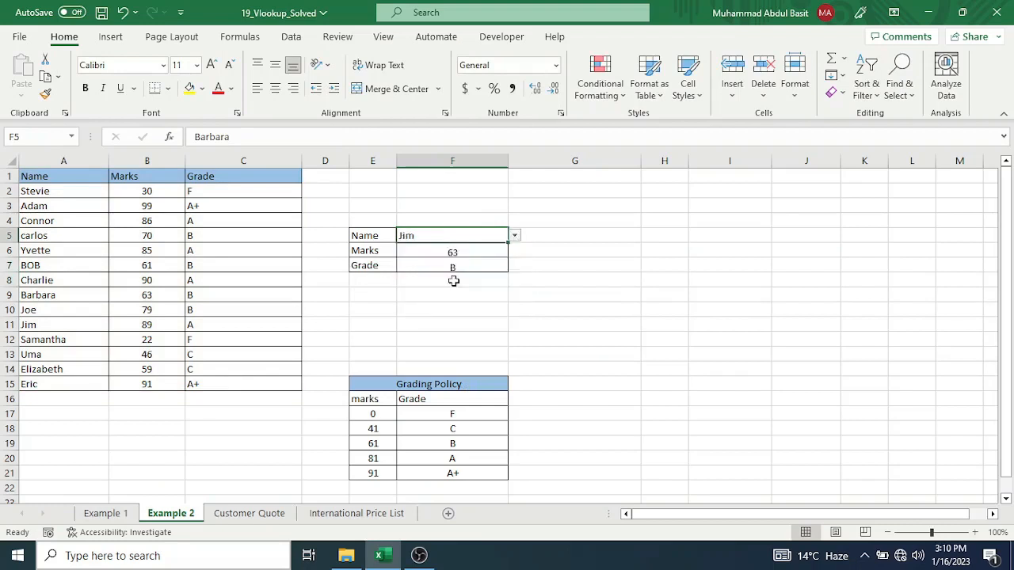
click(411, 251)
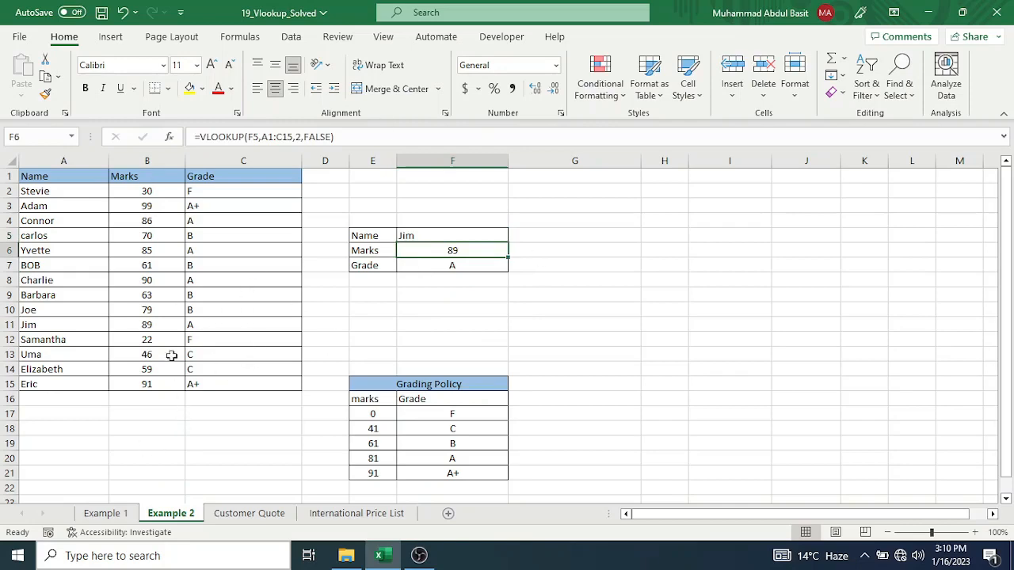
Examine the empty Category and Retail Price columns on Customer Quote and the item and Cost/DiscCategory tables on International Price List.
click(250, 514)
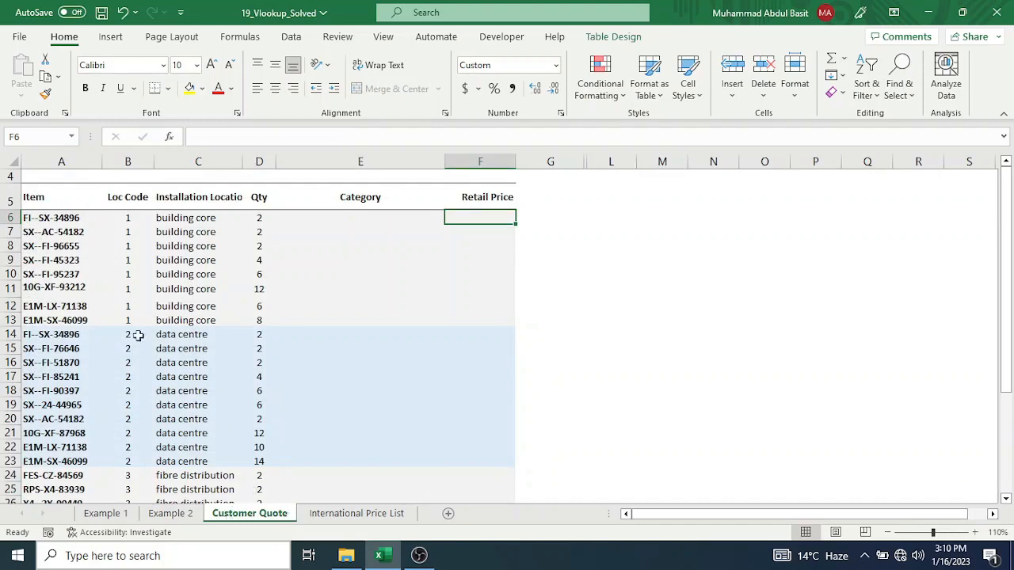
click(349, 513)
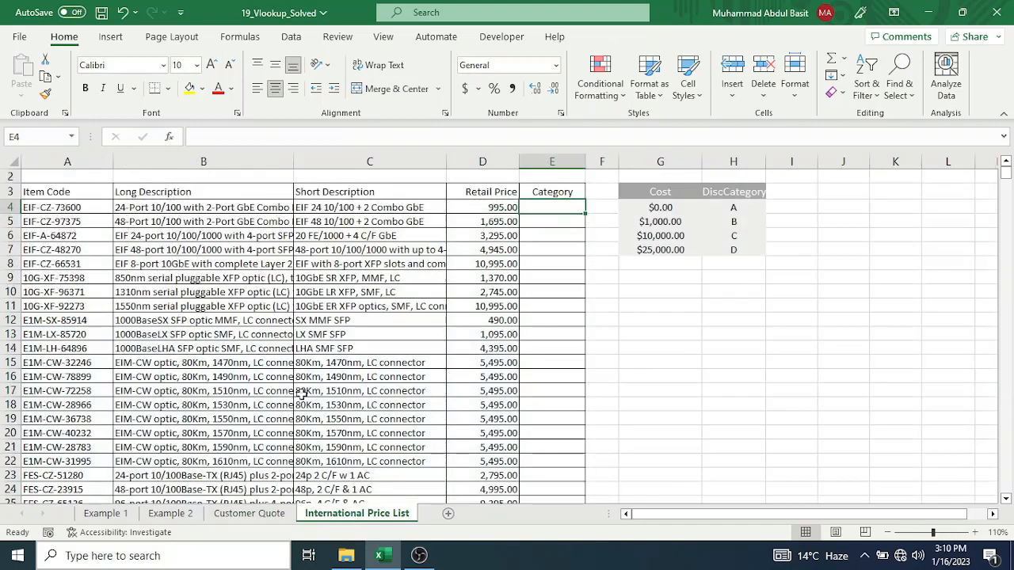
click(264, 513)
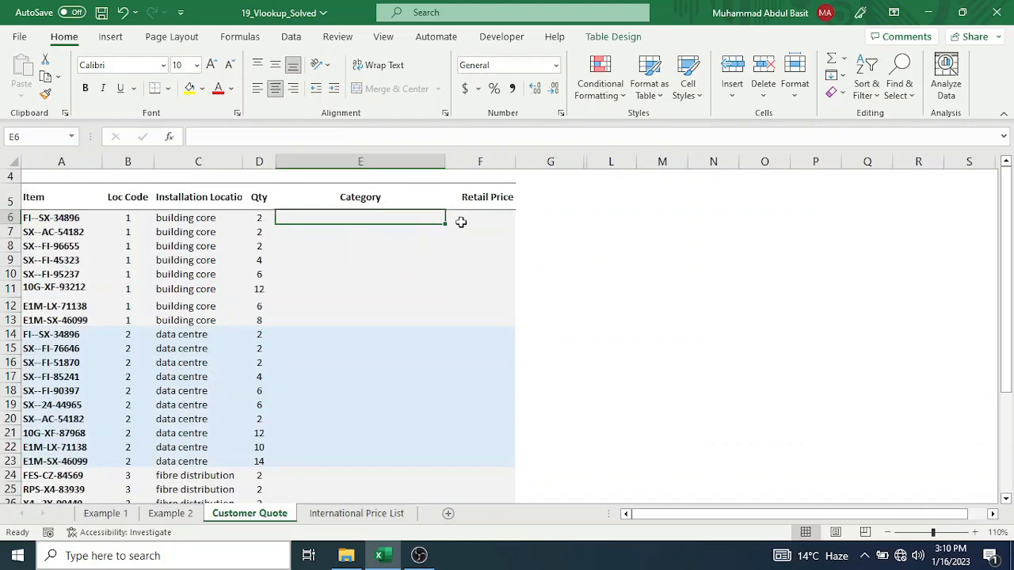
click(469, 220)
click(354, 522)
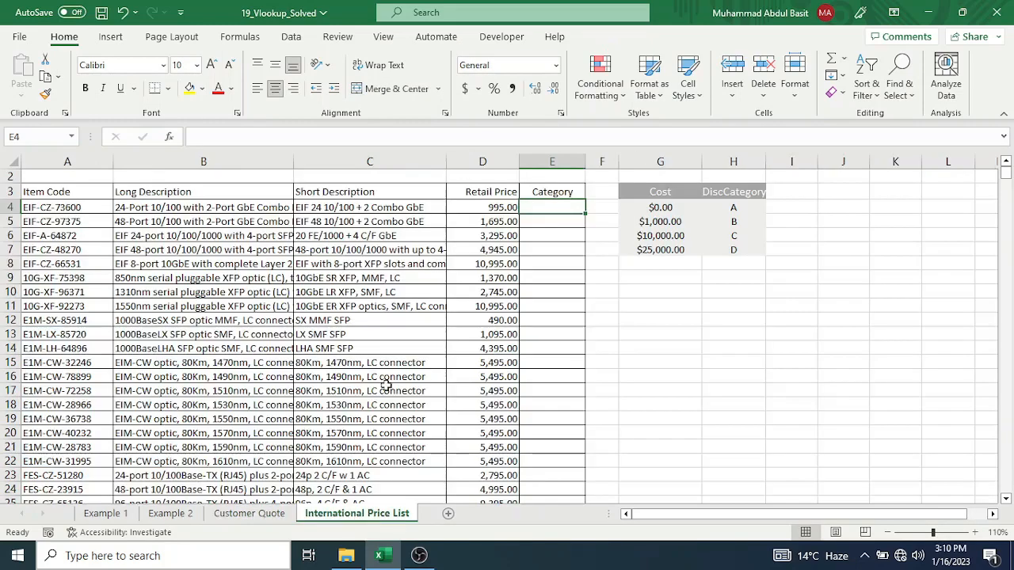
click(264, 515)
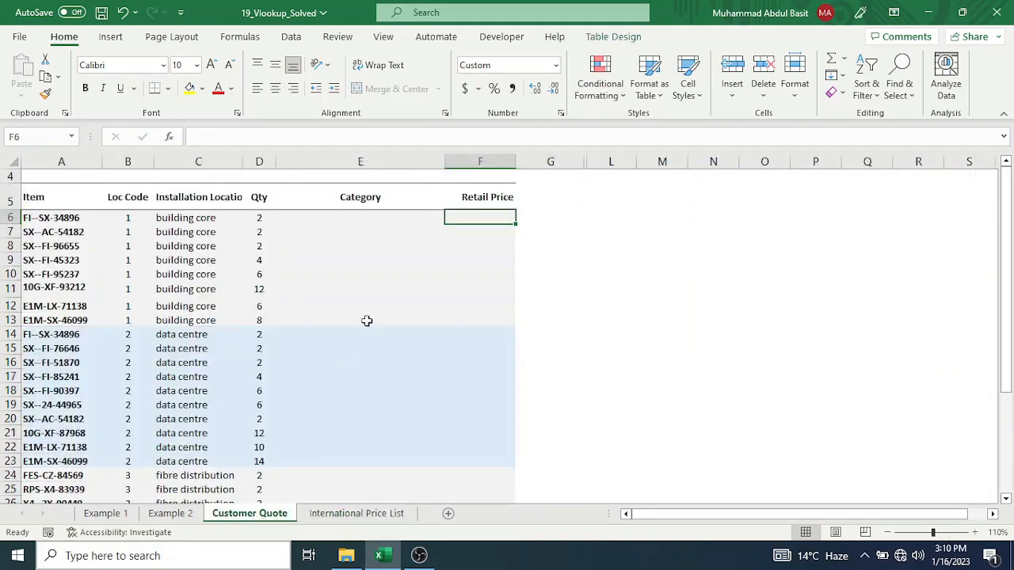
click(349, 514)
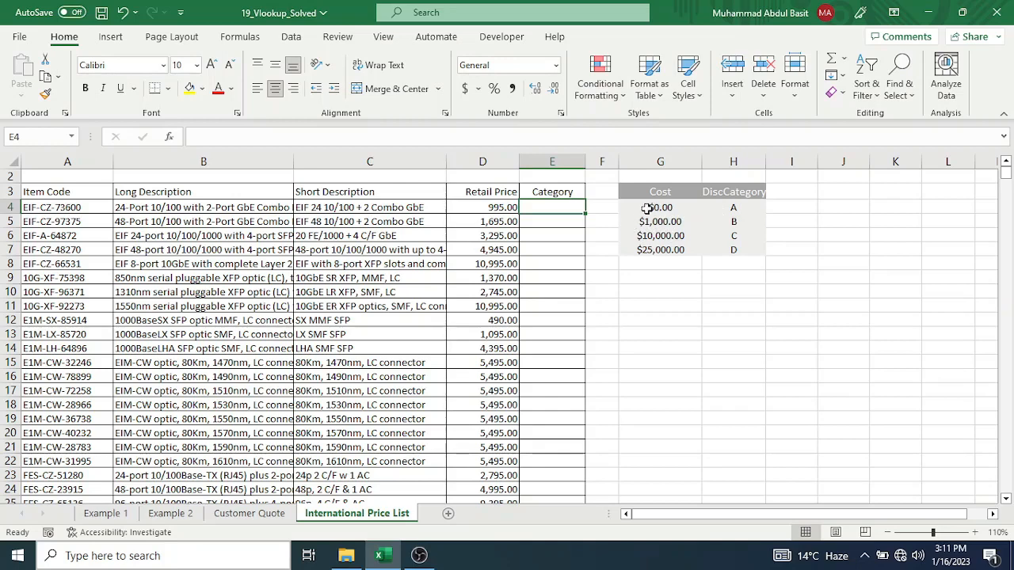
drag(651, 207, 650, 249)
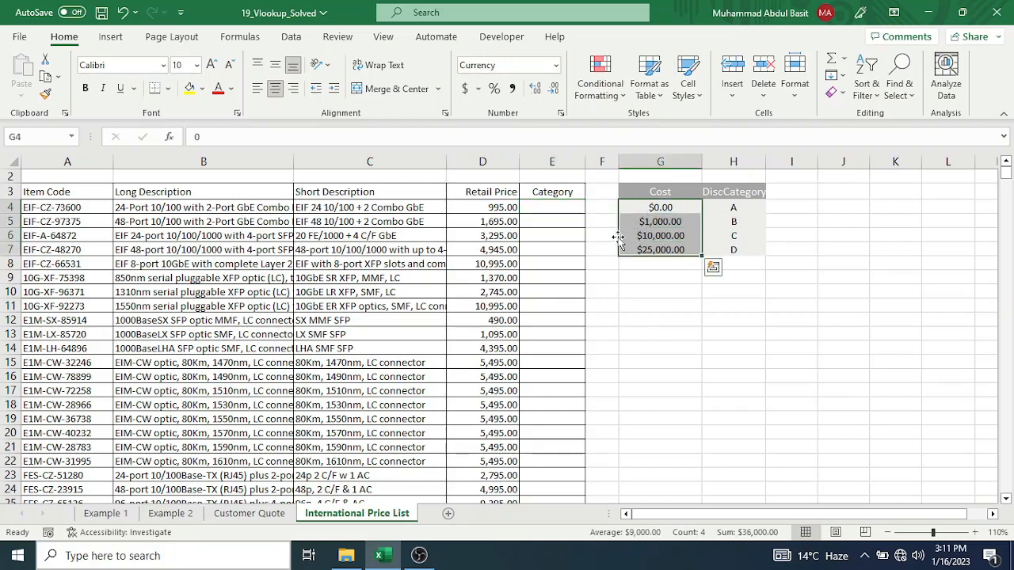
Start a VLOOKUP for Category in E4 of International Price List with lookup value D4 and table range G3:H7.
click(557, 206)
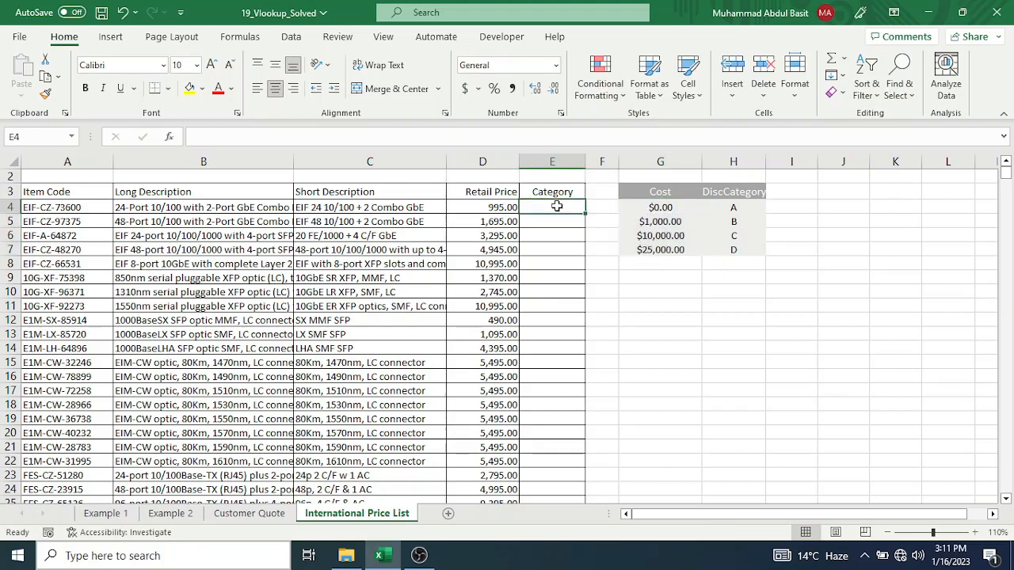
text(=vloo)
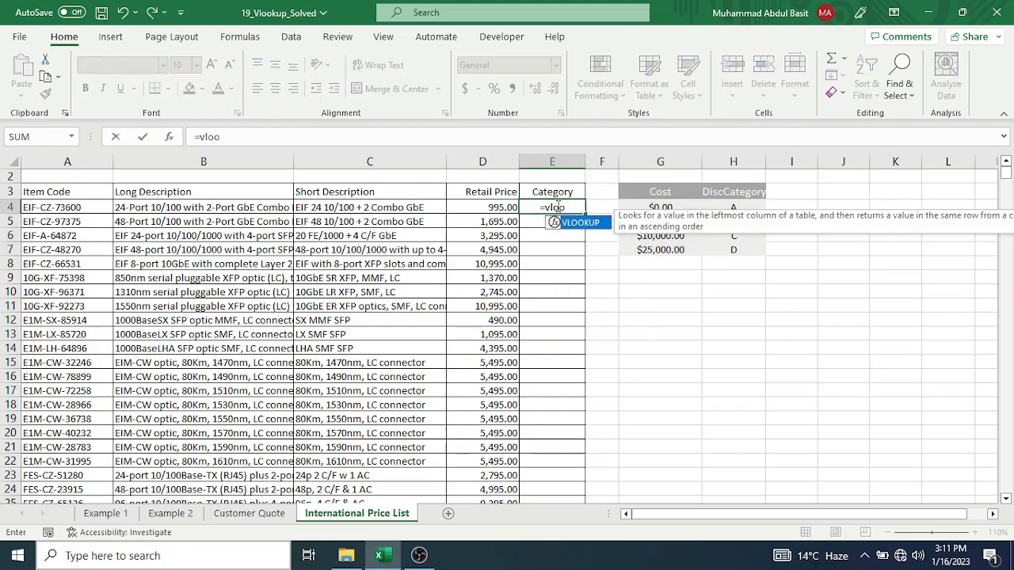
key(Tab)
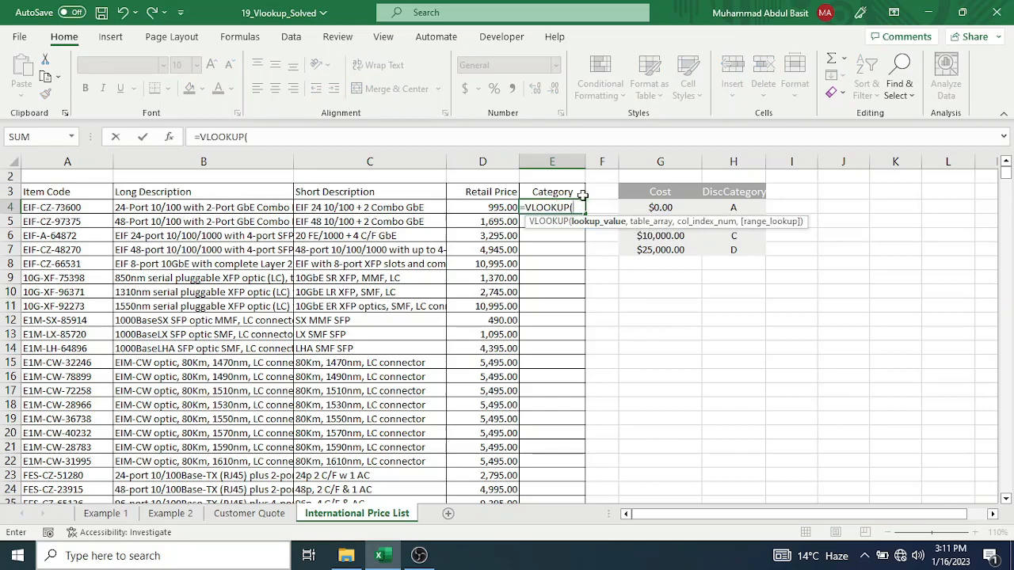
click(482, 207)
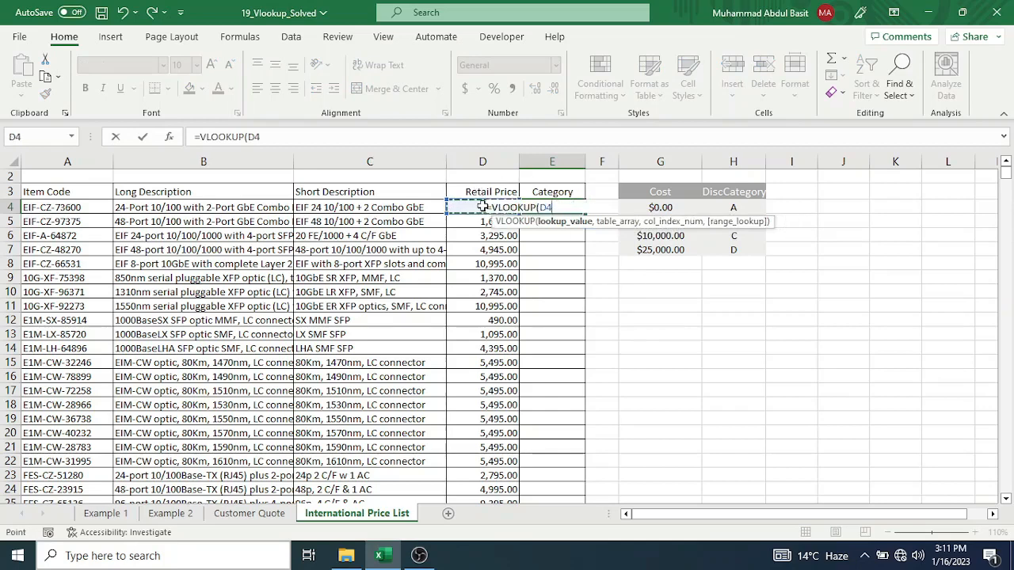
text(,)
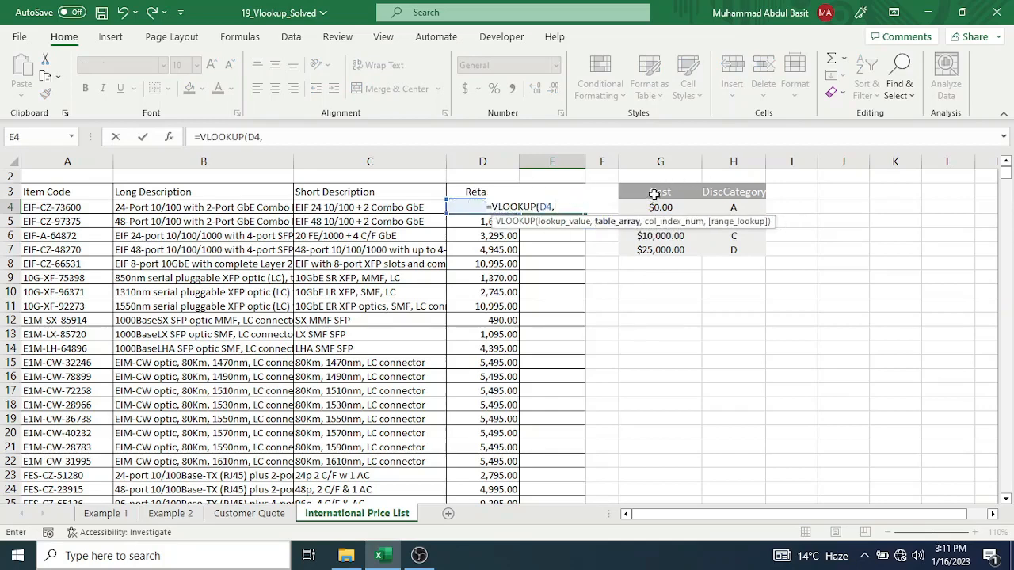
drag(647, 193, 729, 246)
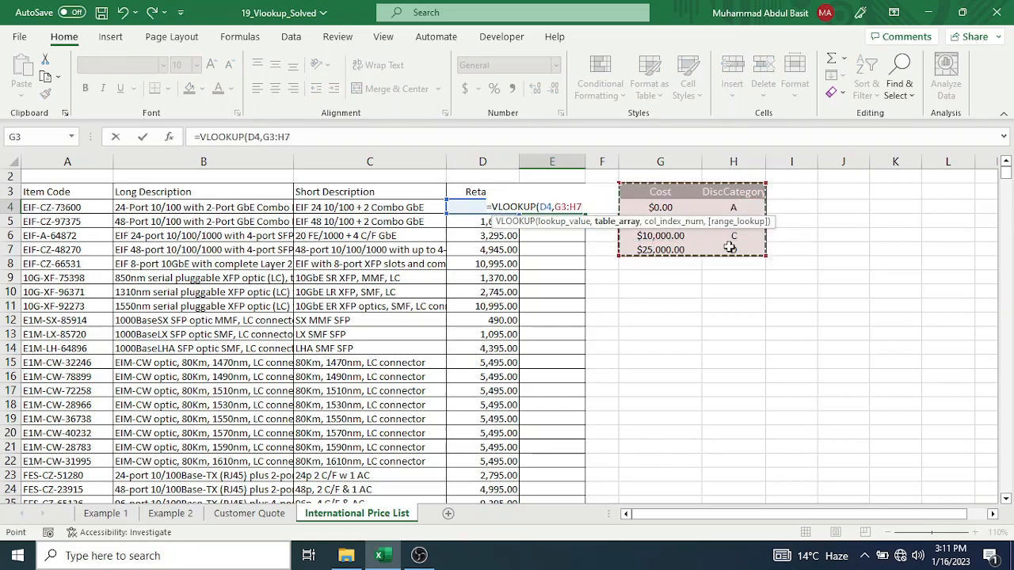
text(,)
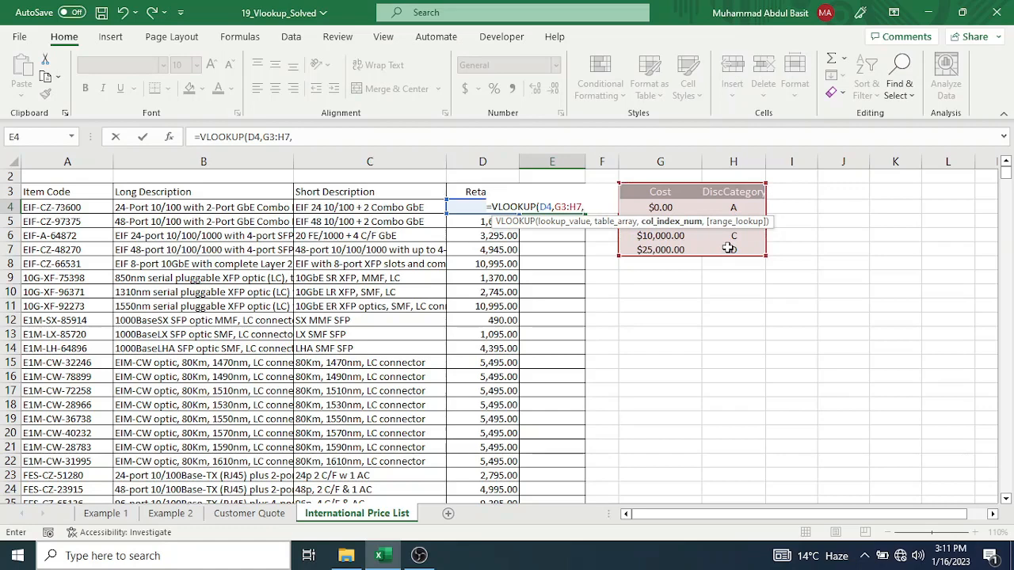
Set the E4 lookup's column index to 2 and its range lookup to TRUE for an approximate match.
text(2,)
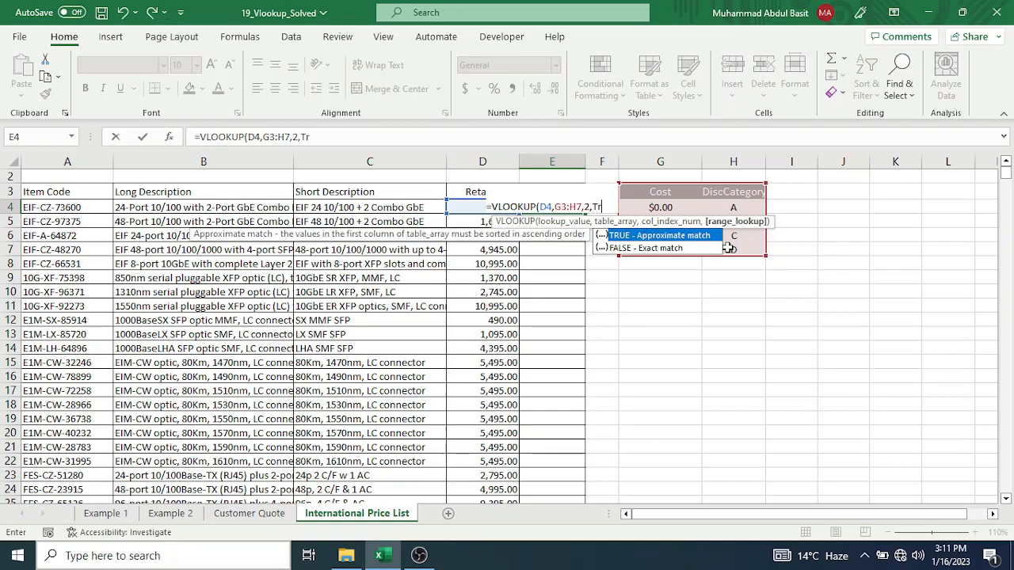
text(Tr)
key(Tab)
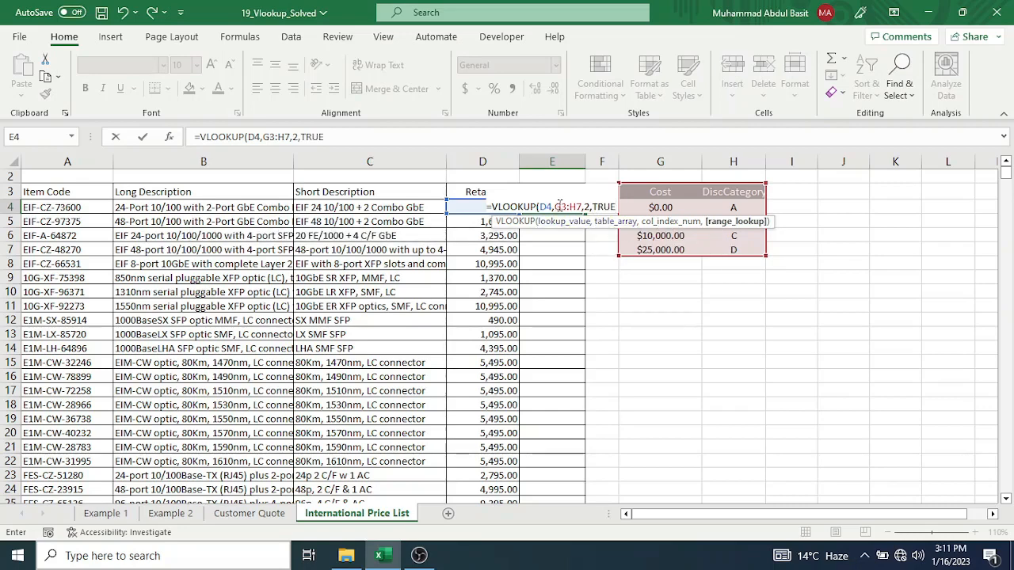
Lock the E4 table range as $G$3:$H$7, then enter the formula and fill it down the Category column.
drag(555, 206, 581, 206)
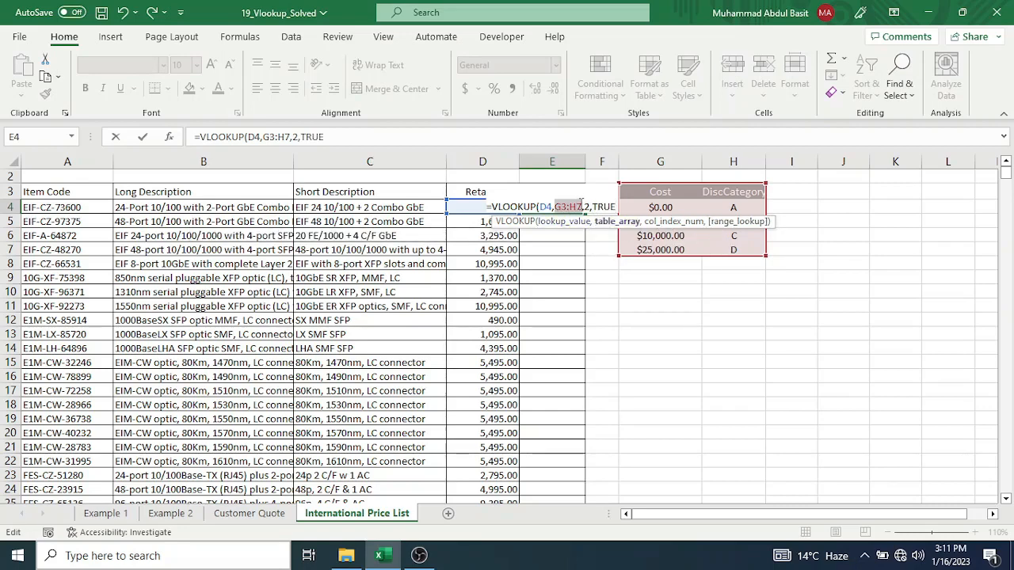
key(F4)
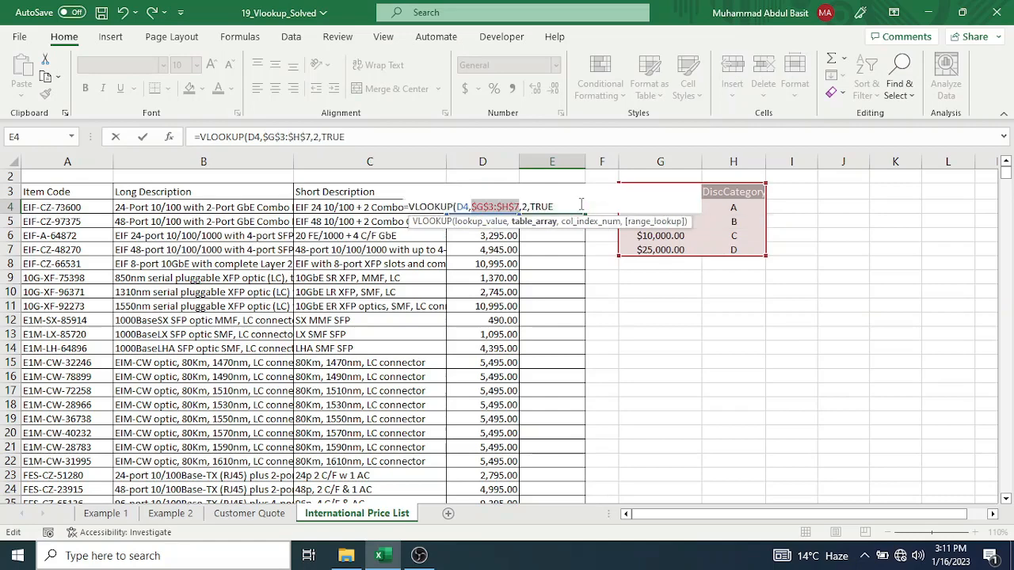
click(581, 204)
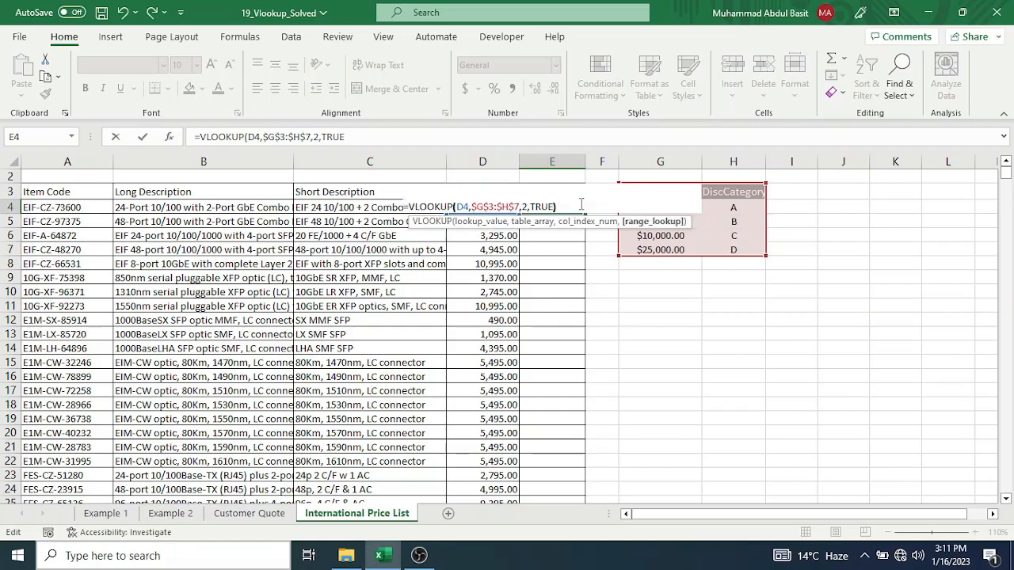
key(Return)
click(580, 204)
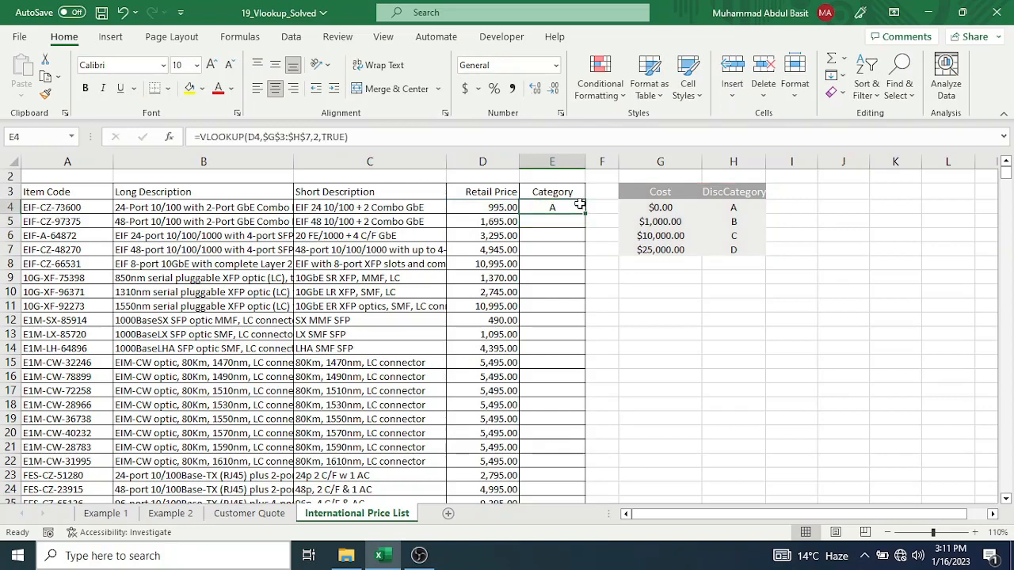
double_click(586, 214)
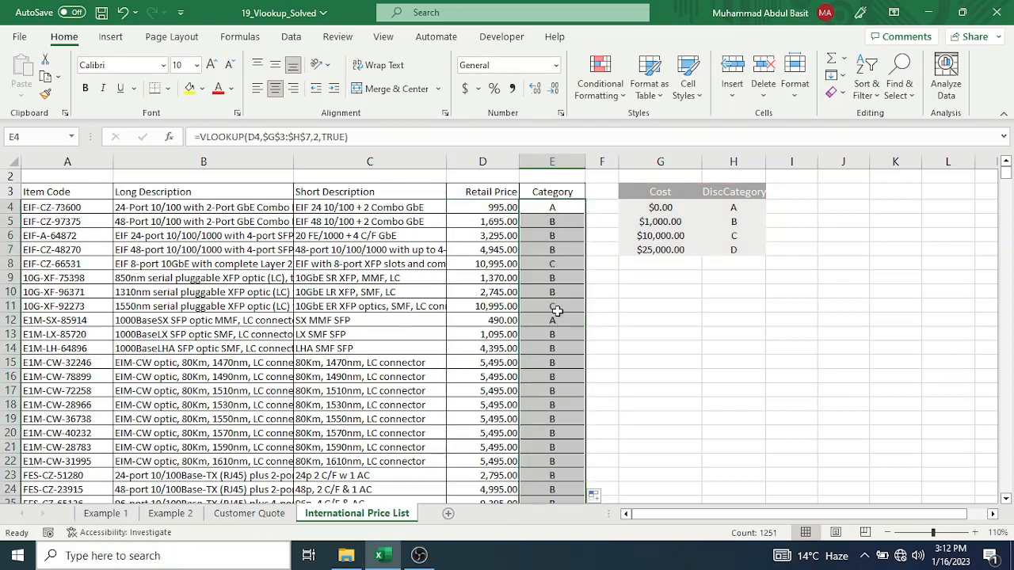
Start a VLOOKUP for Category in E6 of Customer Quote with the row's Item in A6 as the lookup value.
click(248, 515)
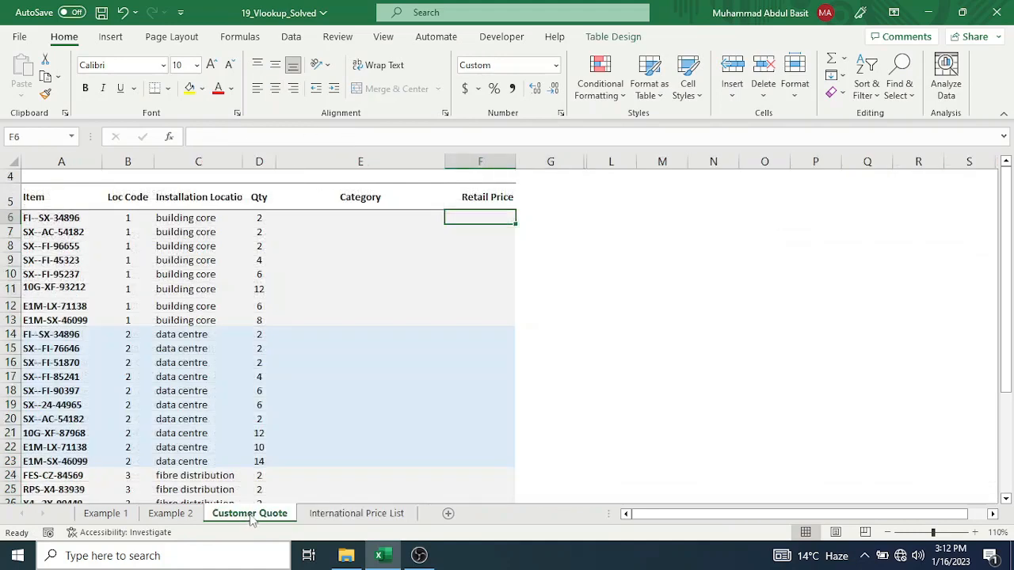
click(384, 219)
click(480, 217)
click(339, 515)
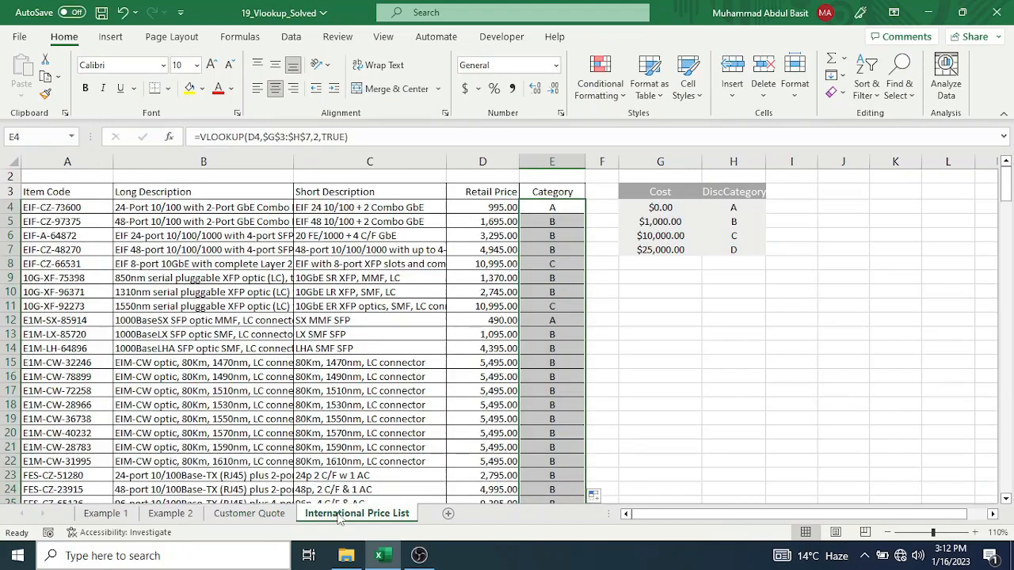
click(251, 514)
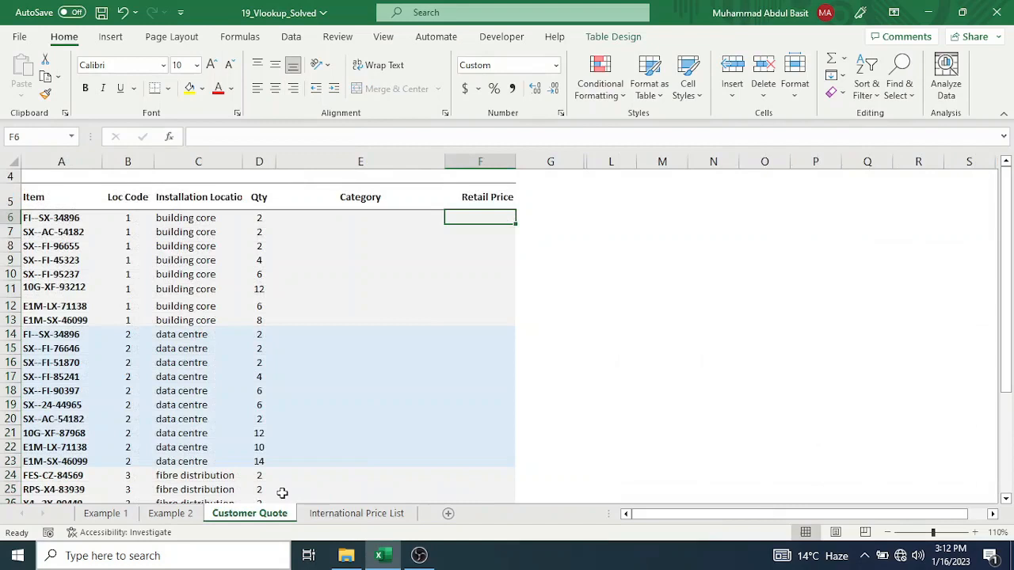
click(374, 219)
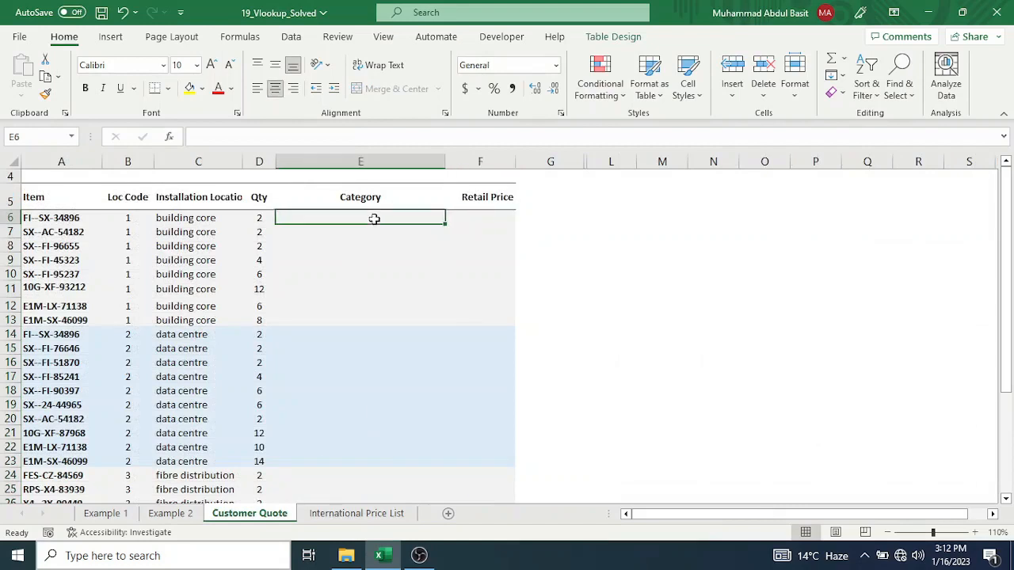
text(=vloo)
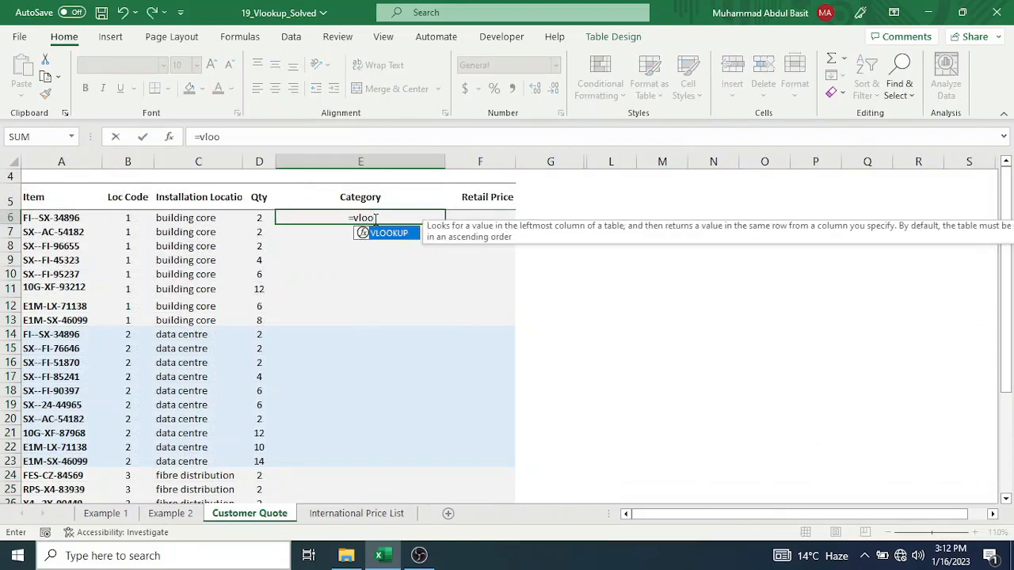
key(Tab)
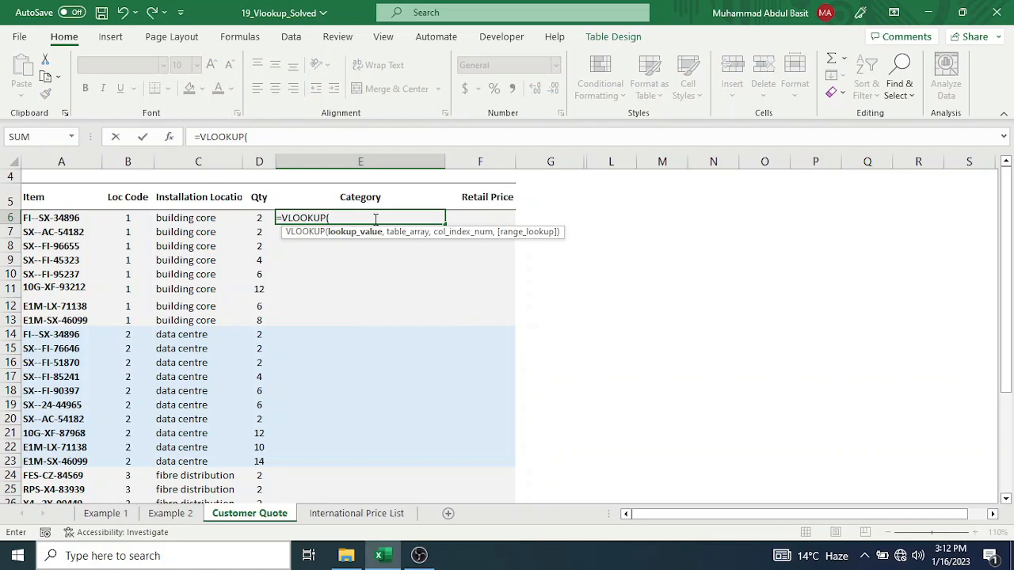
click(70, 215)
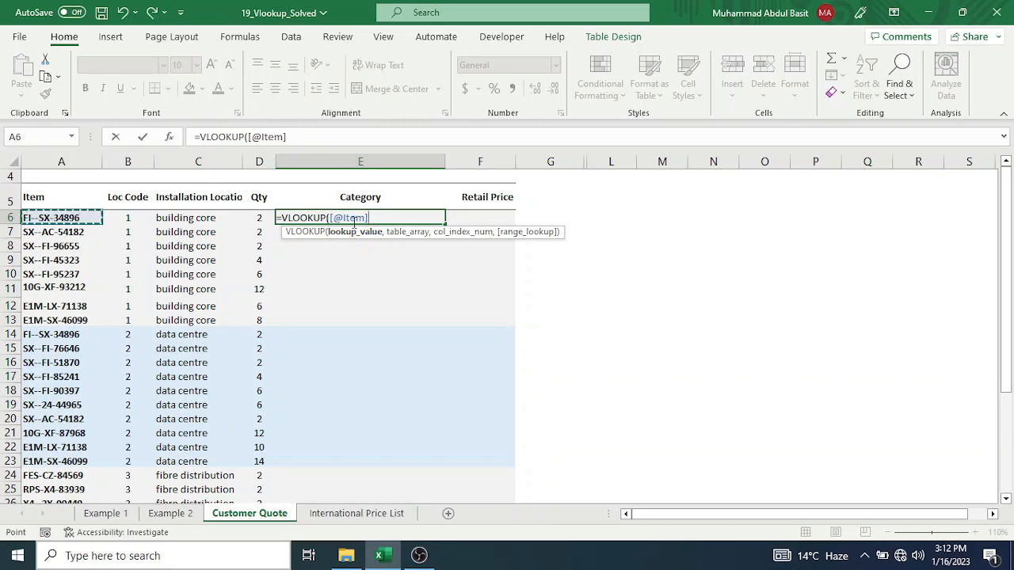
text(,)
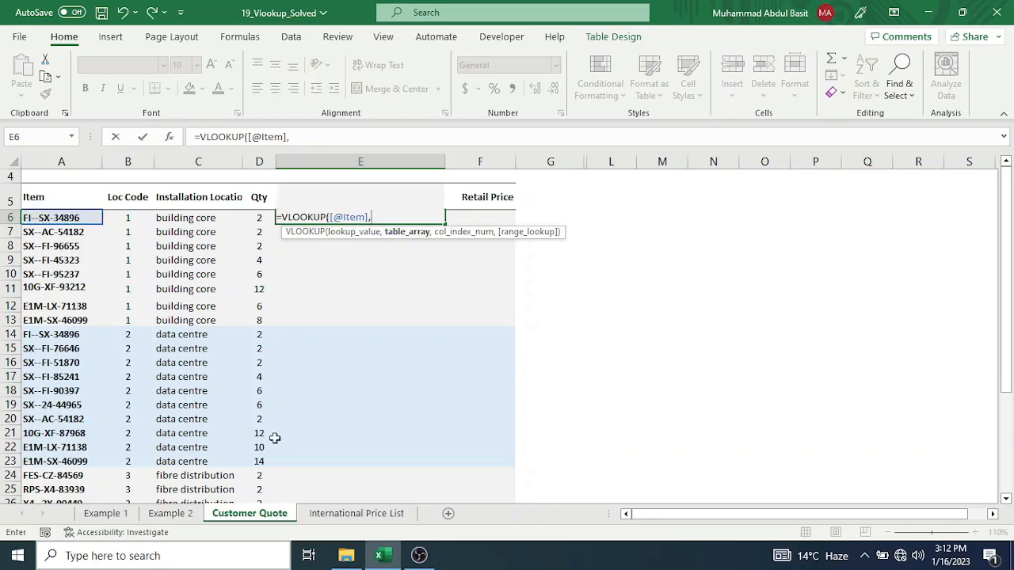
Set the Category lookup's table range to A3:E1254 on International Price List.
click(357, 513)
drag(65, 192, 536, 195)
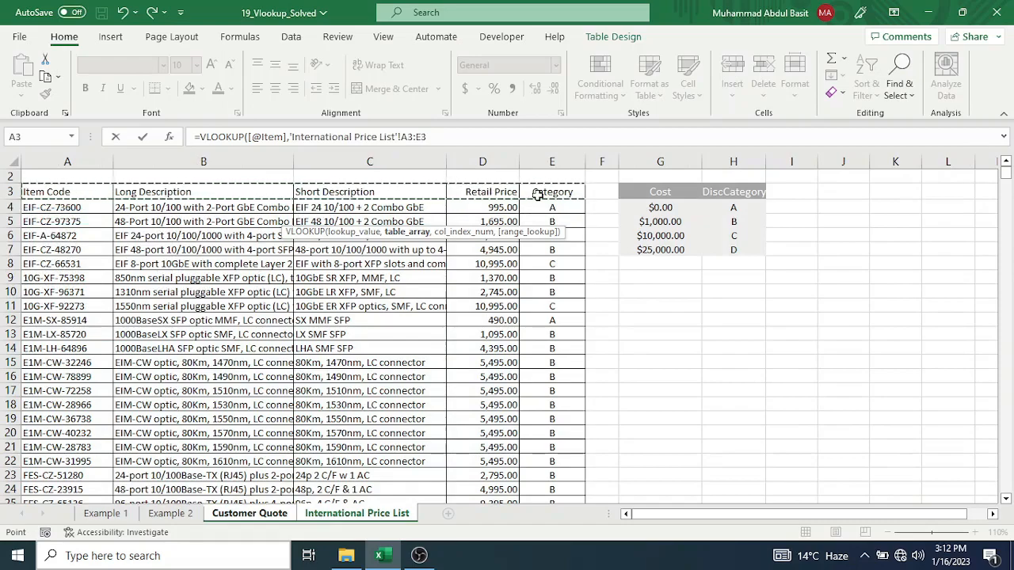
key(ctrl+shift+Down)
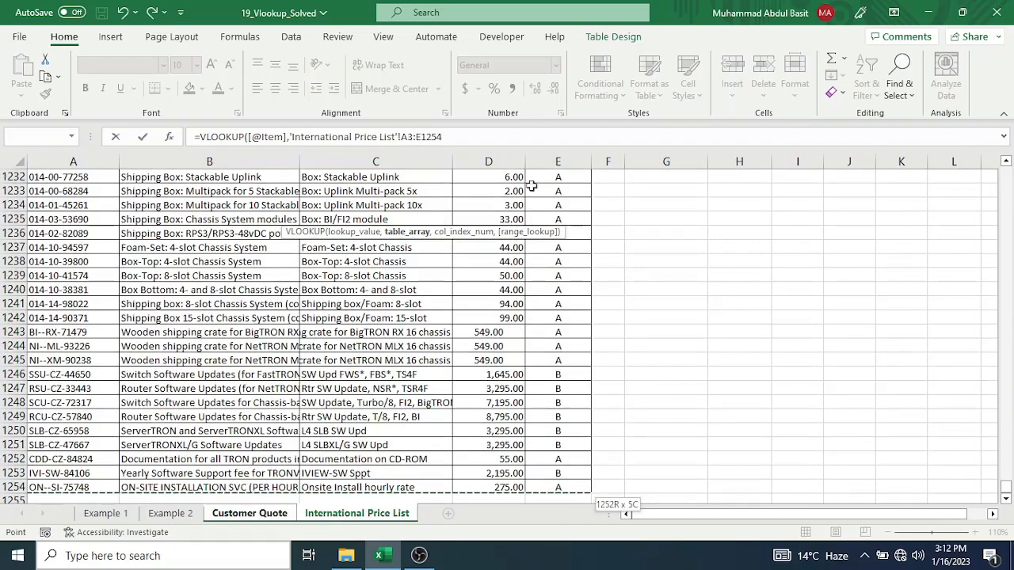
click(481, 137)
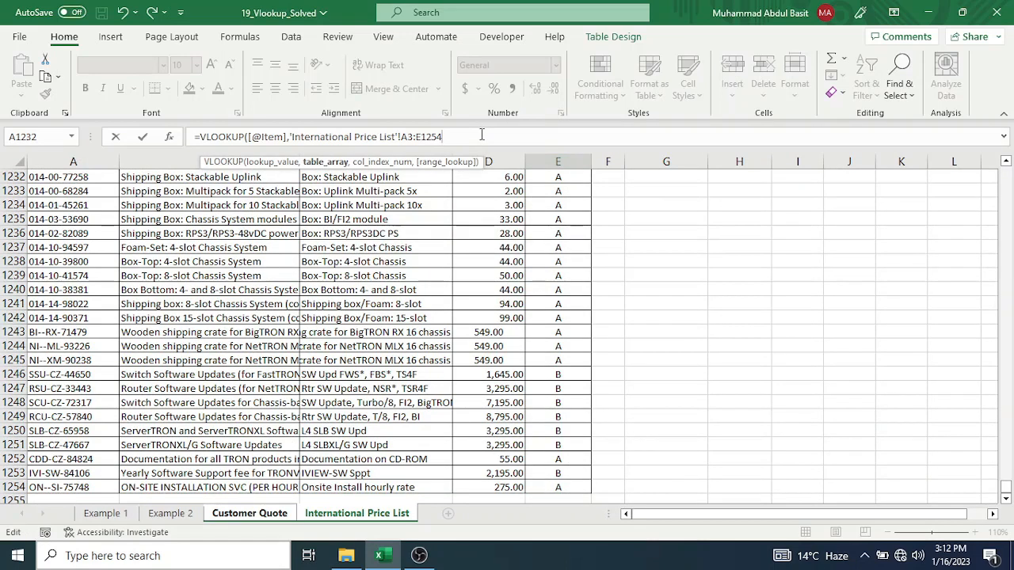
text(,)
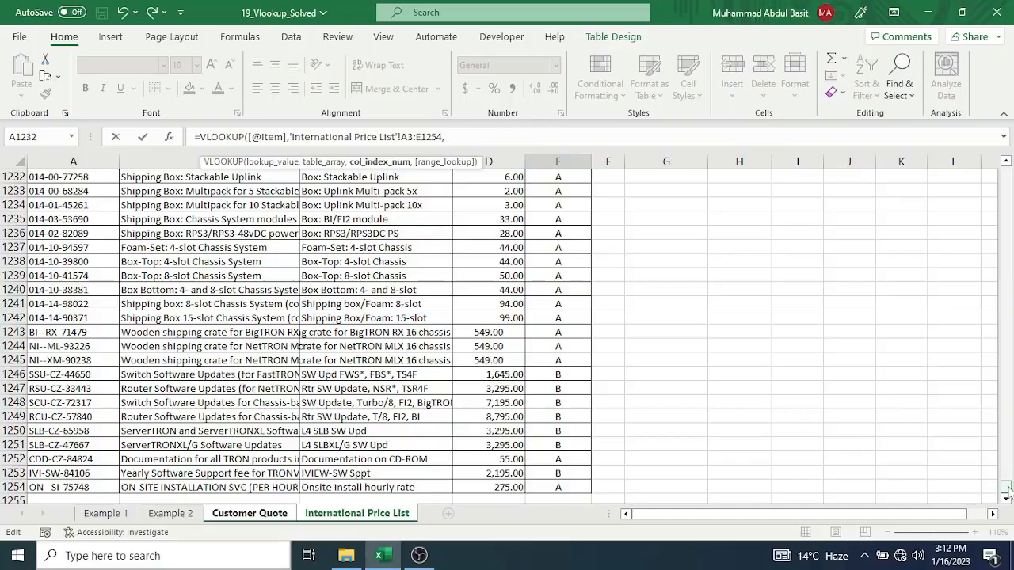
Complete the Category lookup with column index 5 and FALSE for an exact match, and enter it.
drag(1006, 487, 1005, 168)
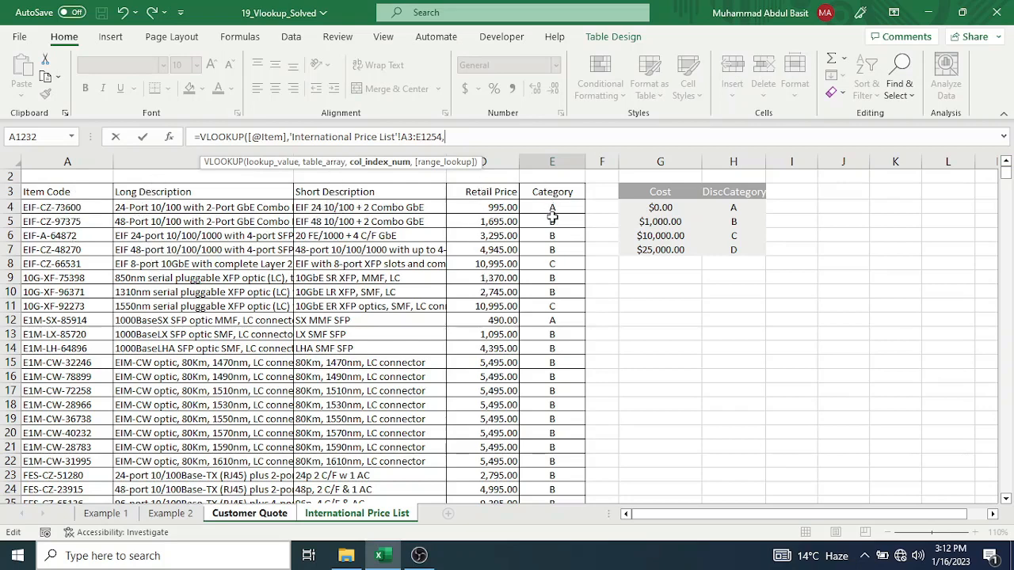
text(5,)
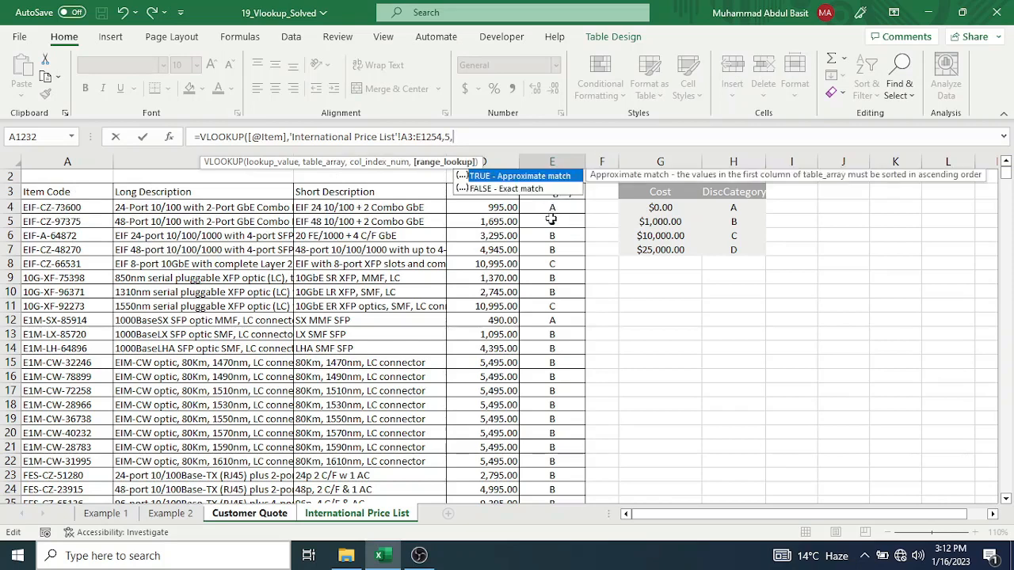
key(Down)
key(Tab)
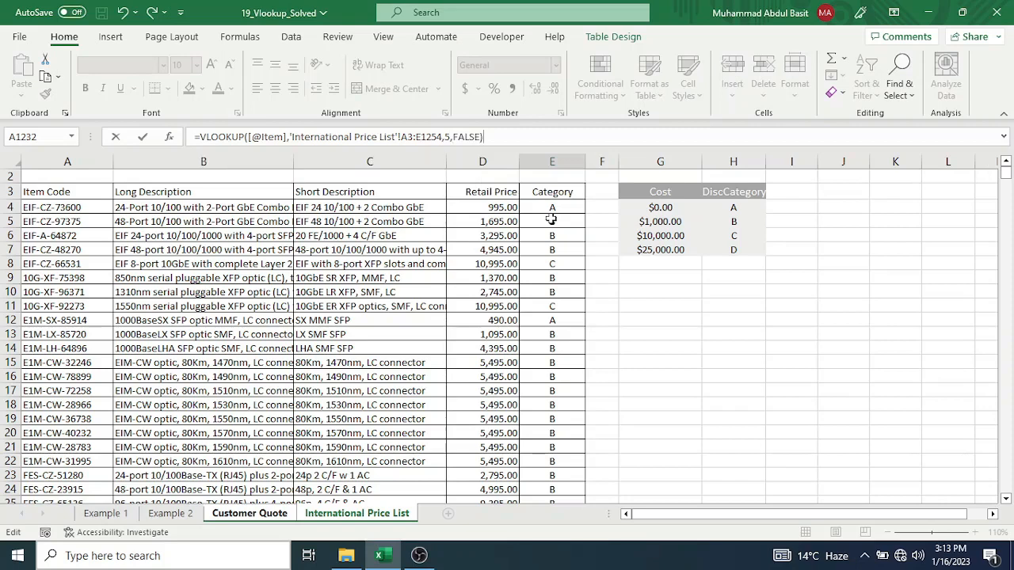
key(Return)
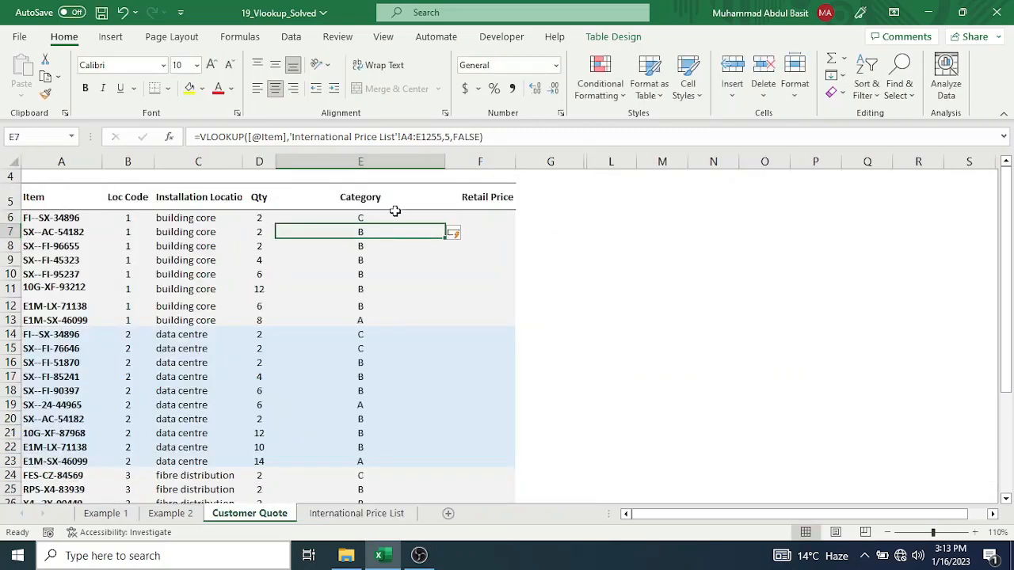
Start a VLOOKUP for Retail Price in F6 of Customer Quote with the row's Item as lookup value and International Price List A3:E1254 as table range.
click(482, 218)
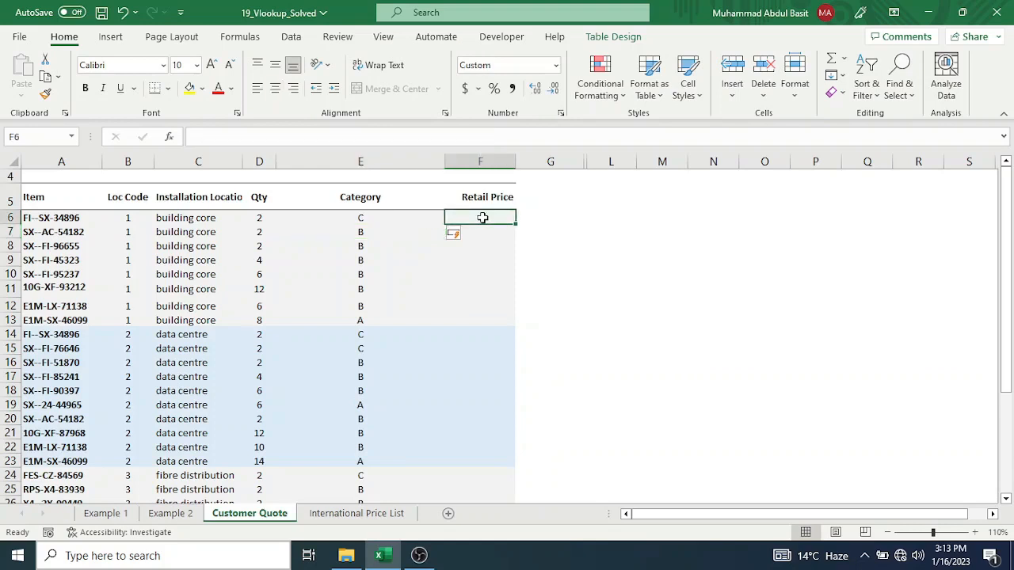
text(=vloo)
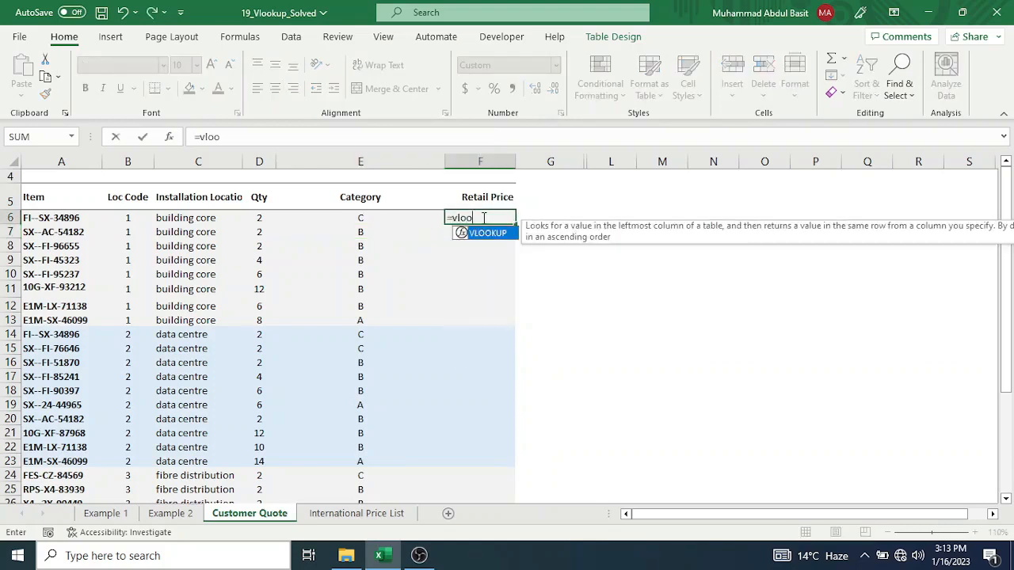
key(Tab)
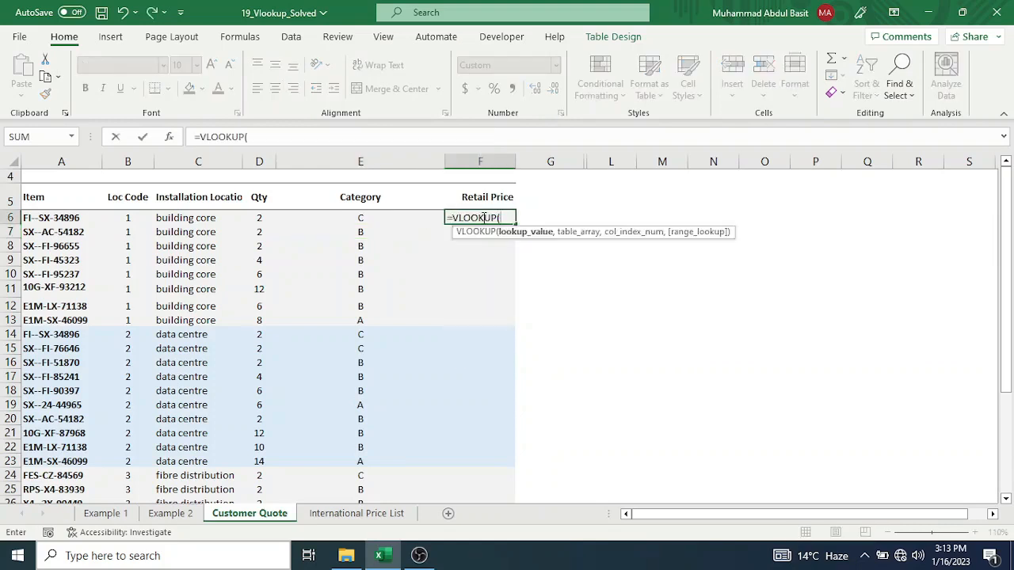
click(79, 218)
text(,)
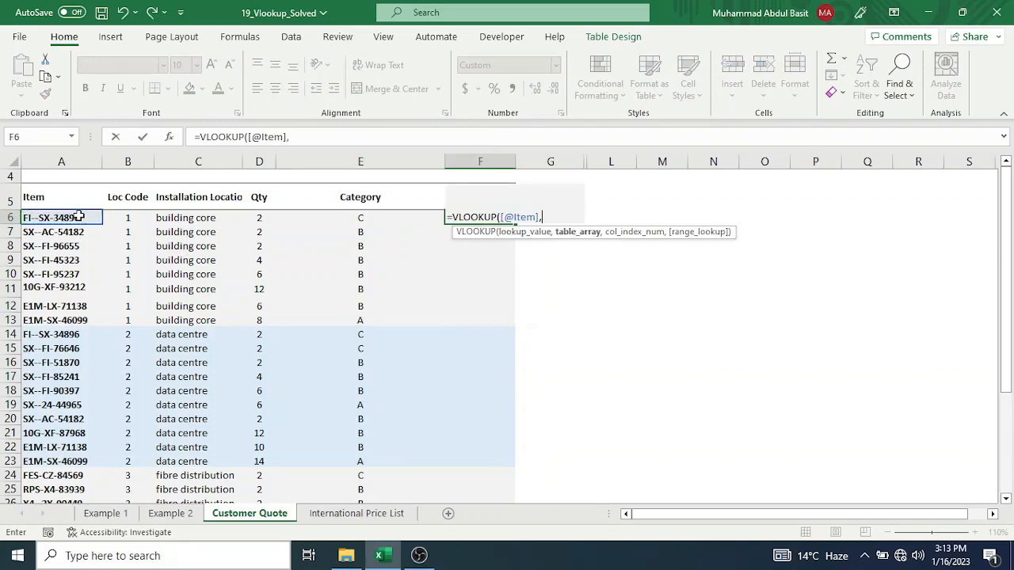
click(348, 513)
drag(61, 192, 521, 195)
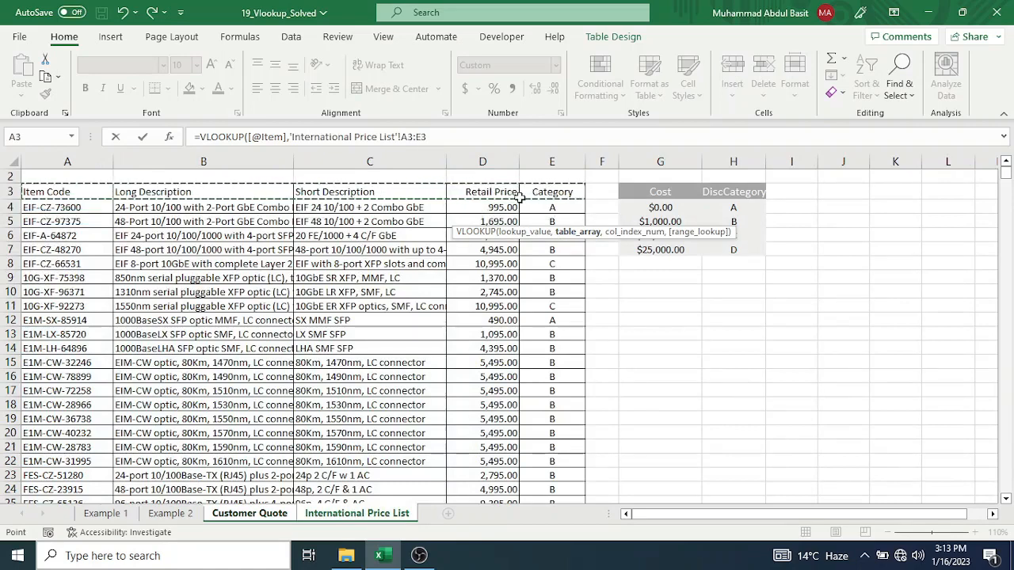
key(ctrl+shift+Down)
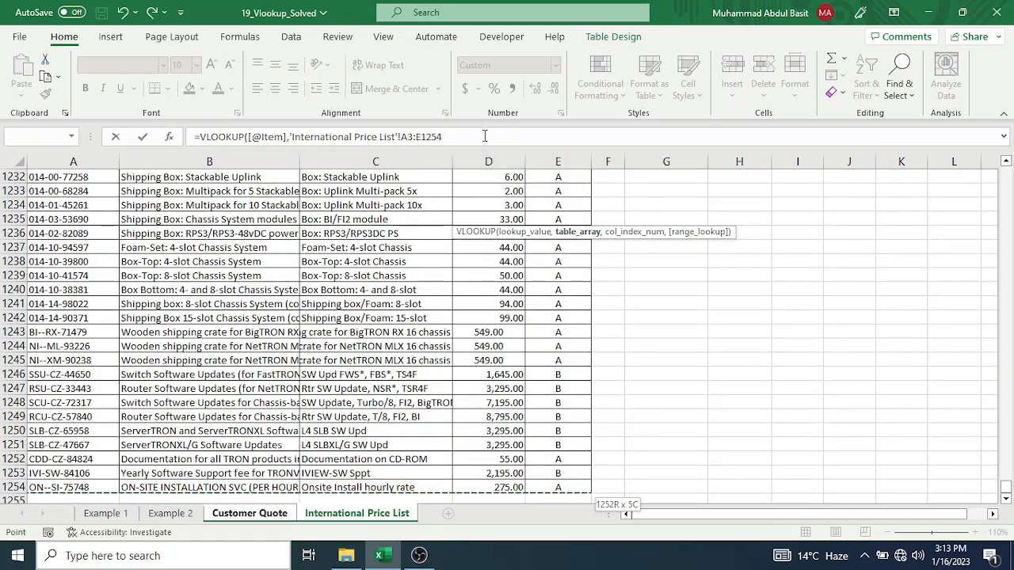
click(485, 136)
Complete the Retail Price lookup with column index 4 and FALSE for an exact match, and enter it.
text(,4)
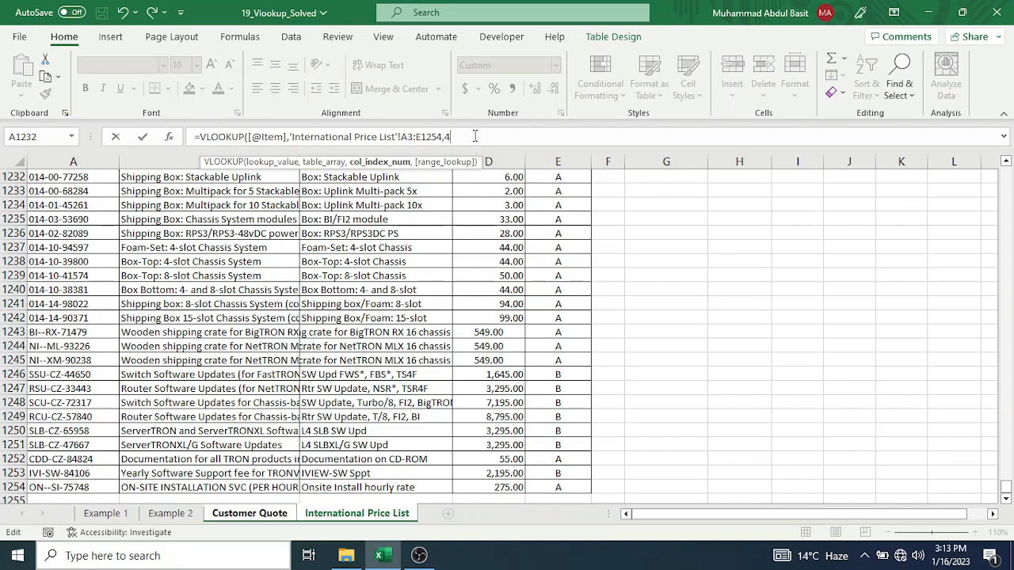
text(,)
key(Down)
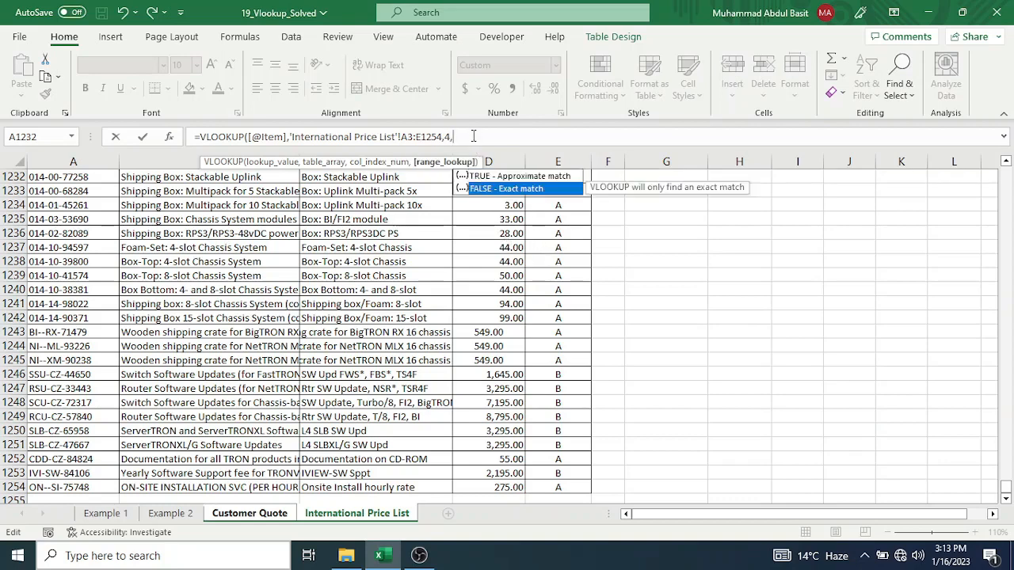
key(Tab)
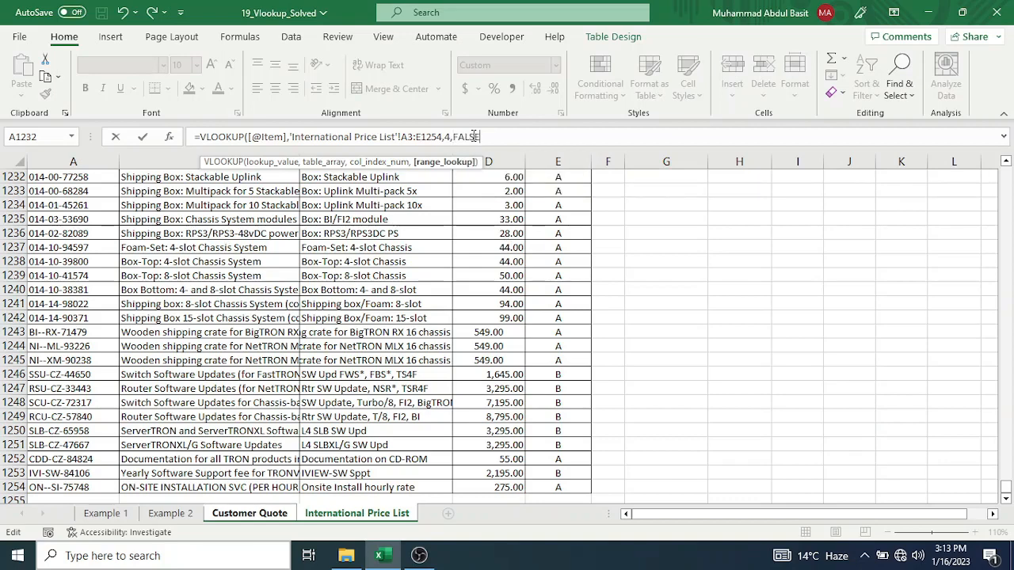
key(Return)
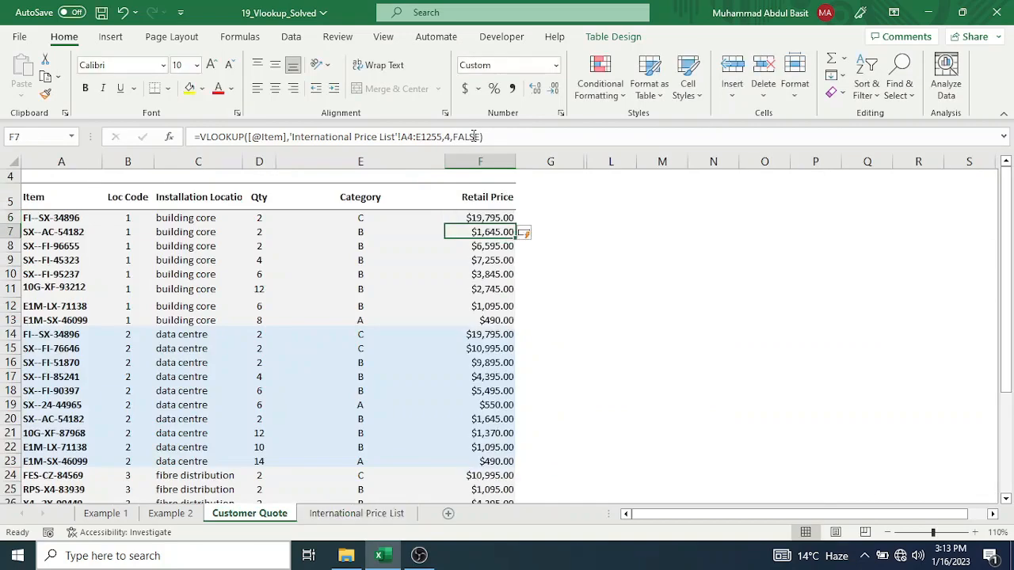